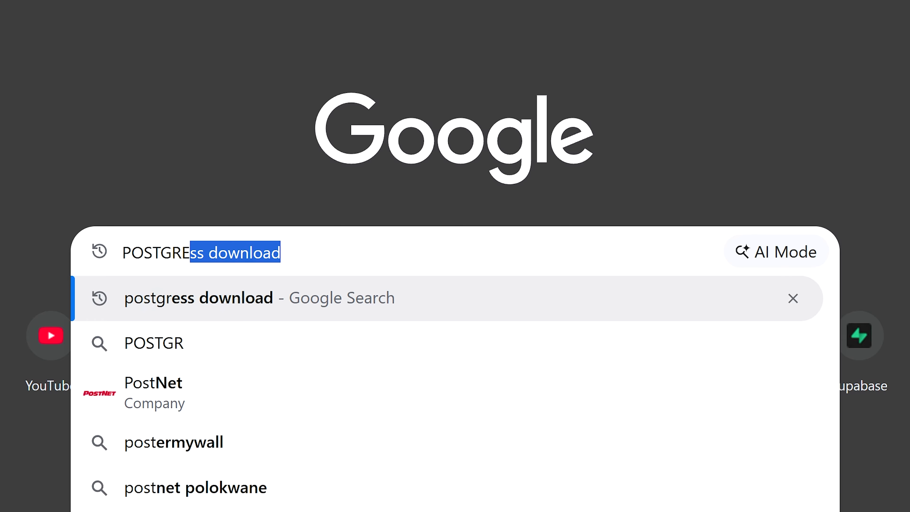
Search the web for POSTGRESS SQL DOWNLOAD and open EDB's Windows installer download page through the official PostgreSQL site.
key(Return)
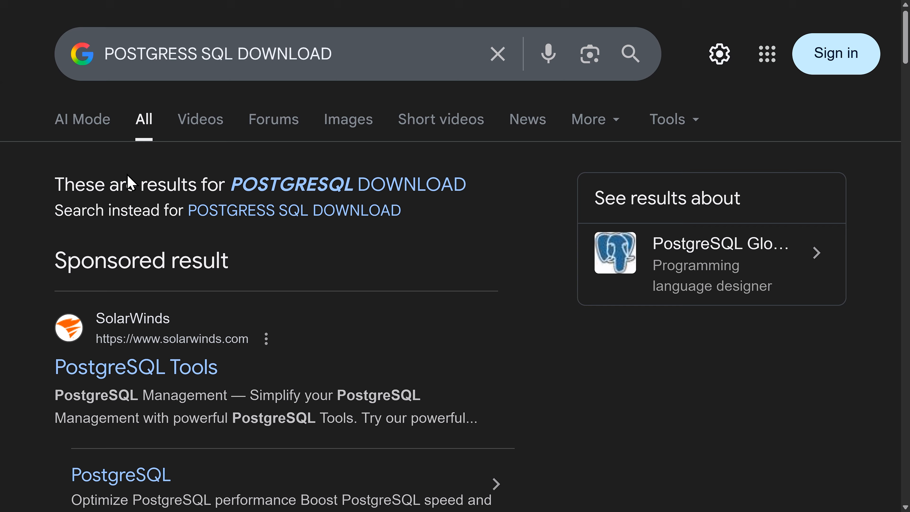
scroll(209, 279, down, 10)
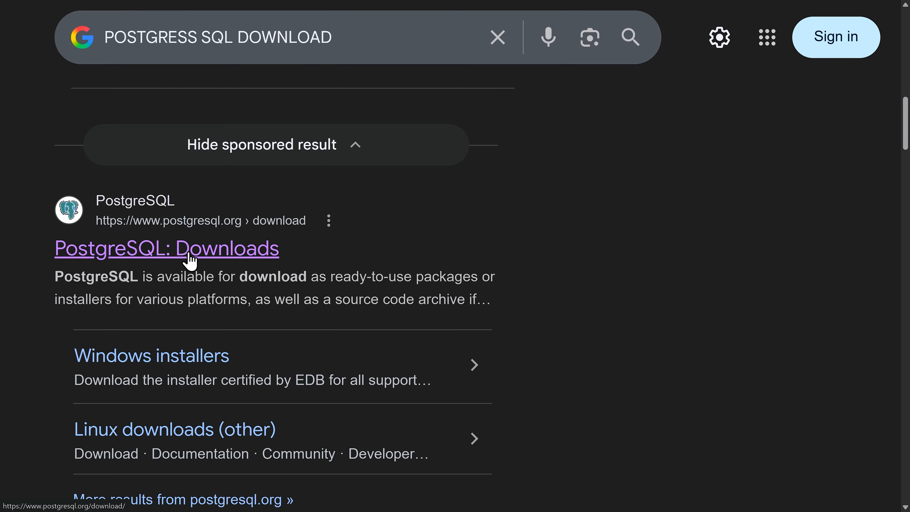
click(189, 256)
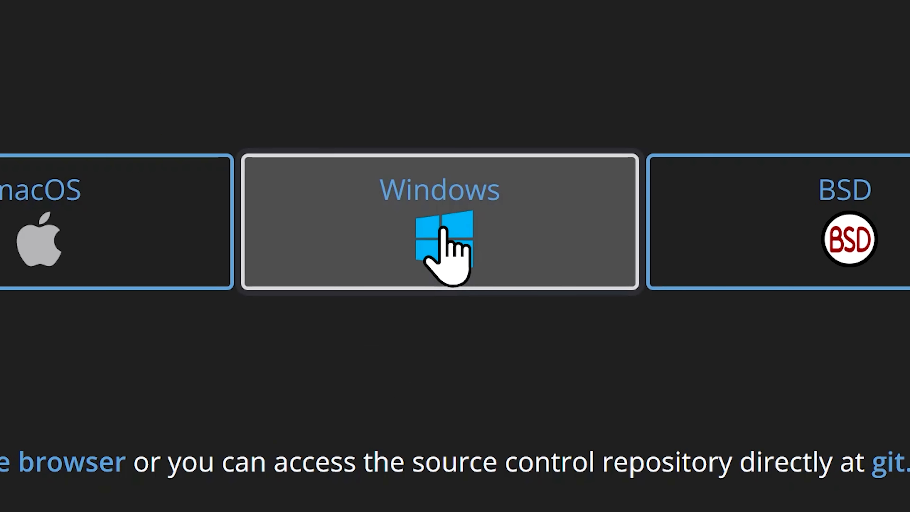
click(444, 229)
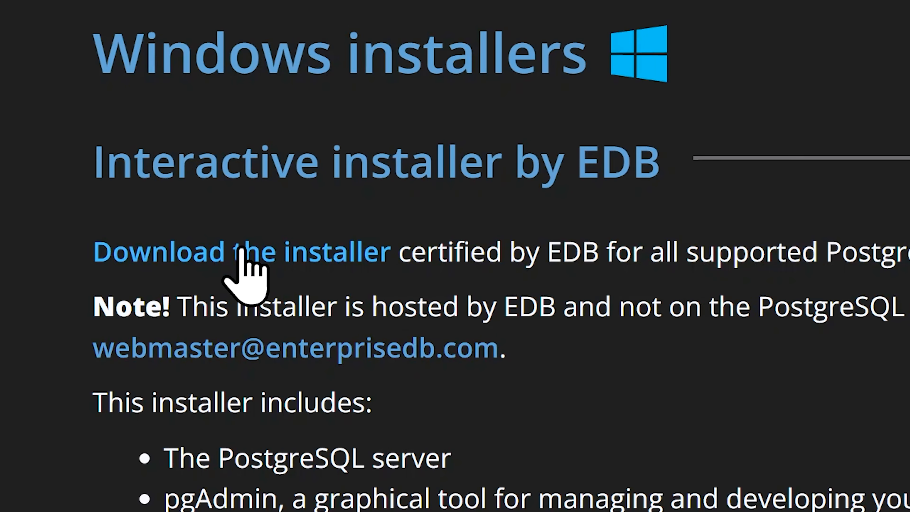
click(239, 251)
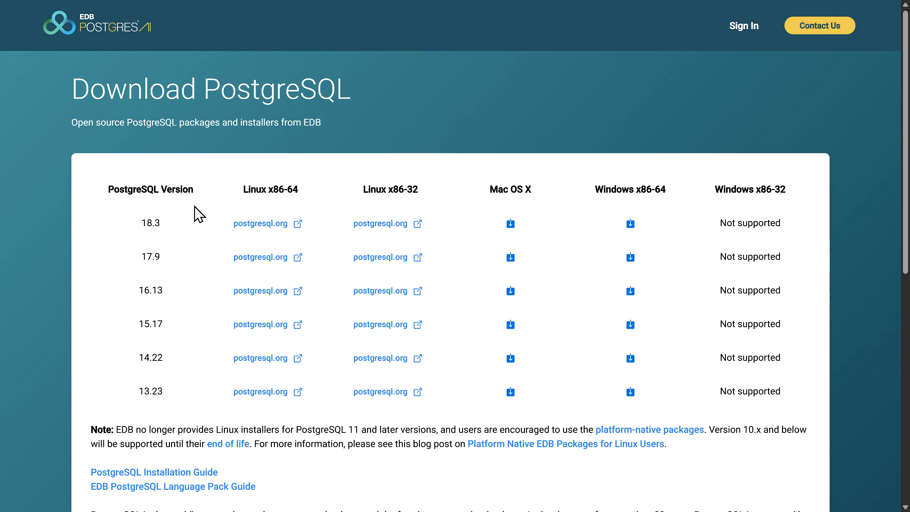
Download the PostgreSQL 18.3 installer for Windows x86-64.
drag(161, 225, 138, 224)
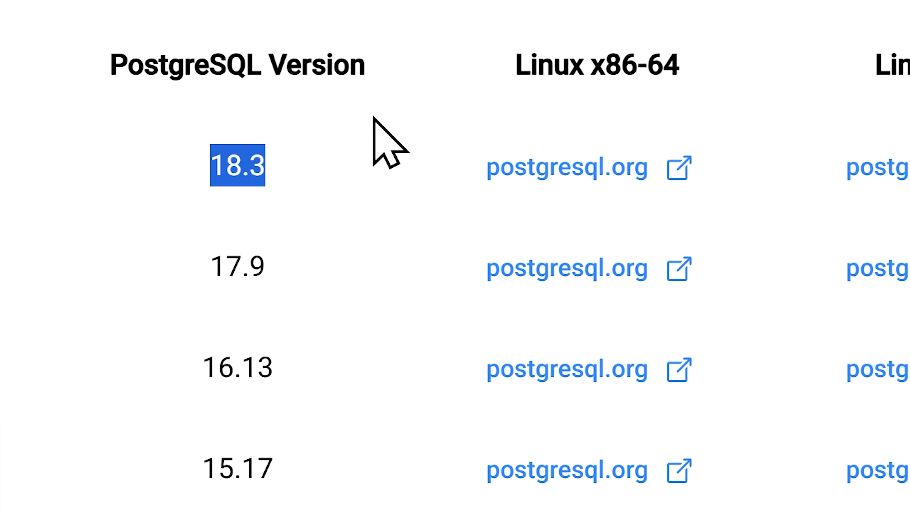
drag(177, 67, 432, 87)
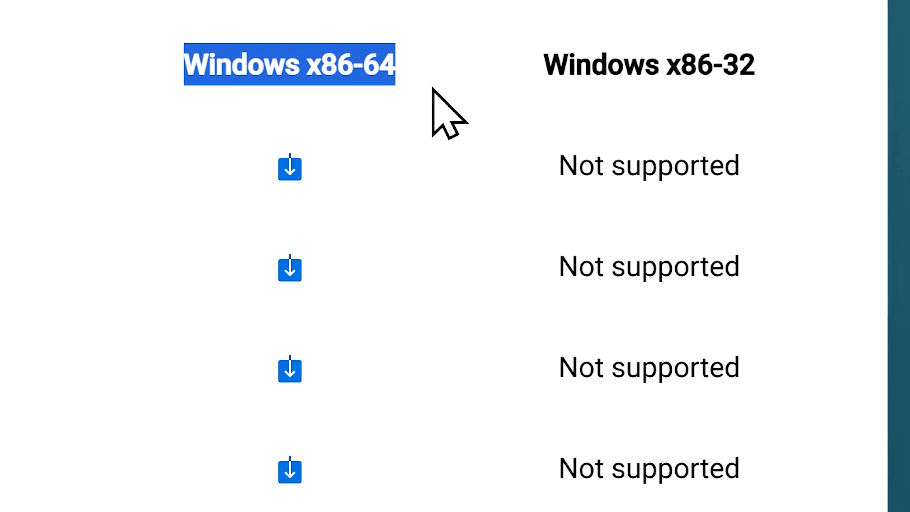
click(290, 172)
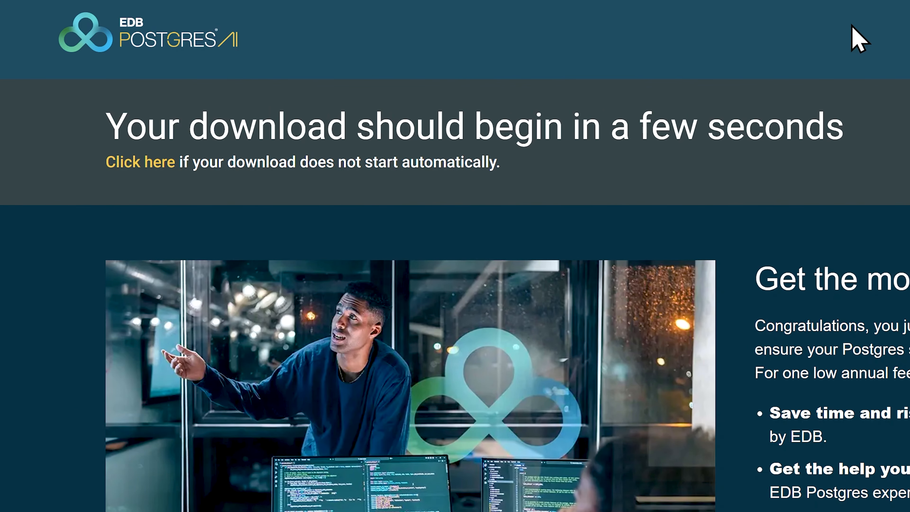
Launch the downloaded PostgreSQL 18.3 installer and reposition its setup window.
click(875, 57)
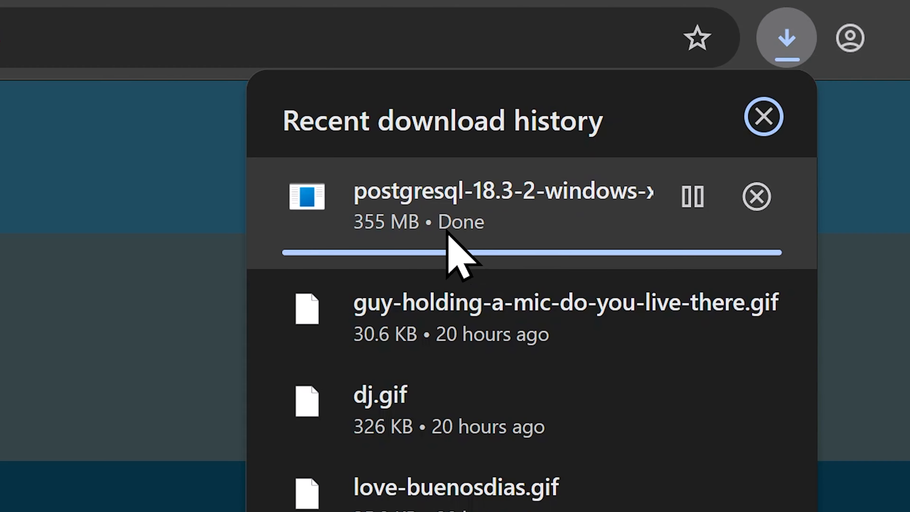
click(436, 206)
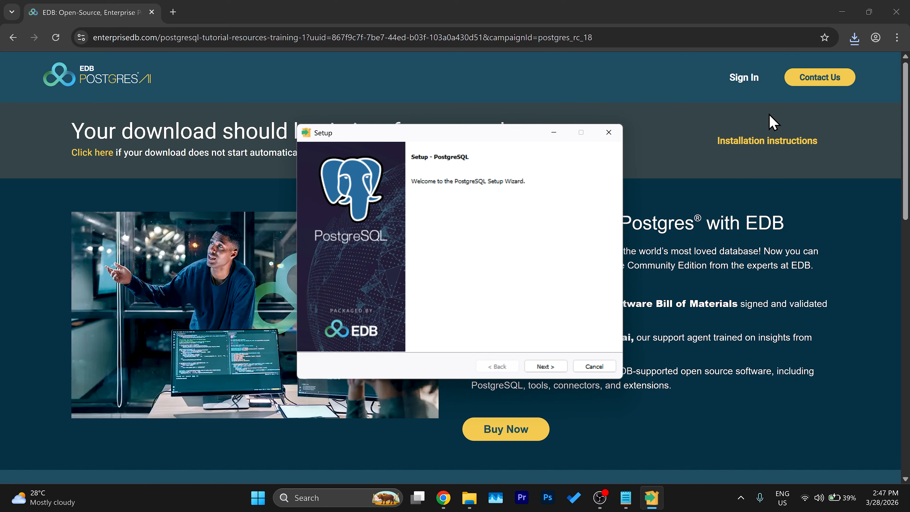
drag(481, 129, 389, 60)
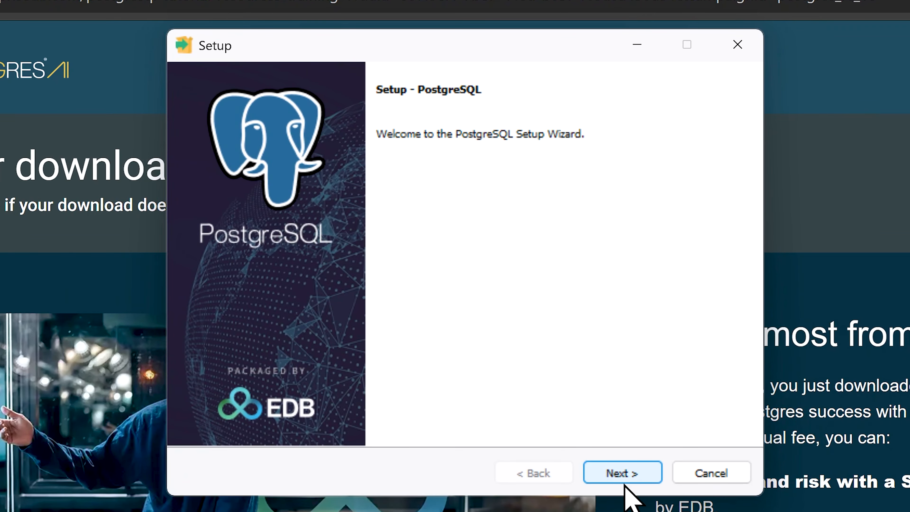
Accept the installation directory C:\Program Files\PostgreSQL\18 and keep PostgreSQL Server, pgAdmin 4, Stack Builder and Command Line Tools selected.
click(625, 480)
drag(461, 183, 272, 187)
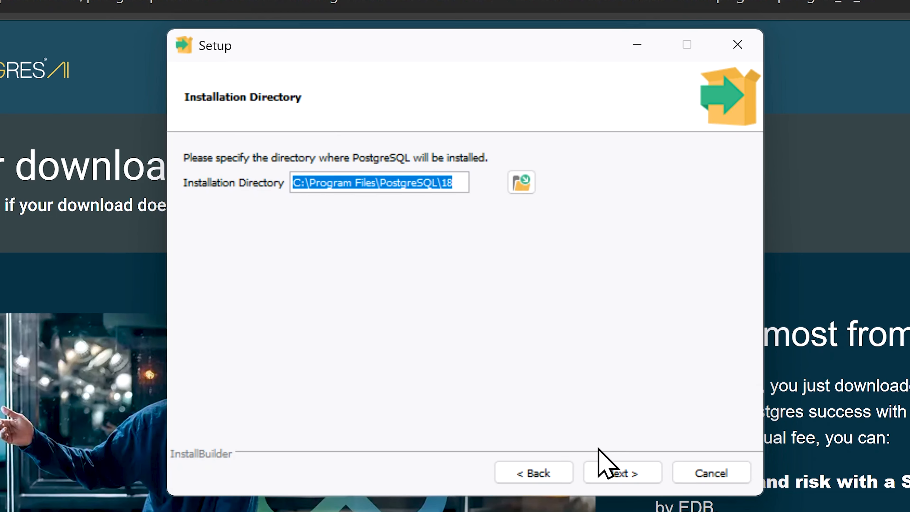
click(619, 480)
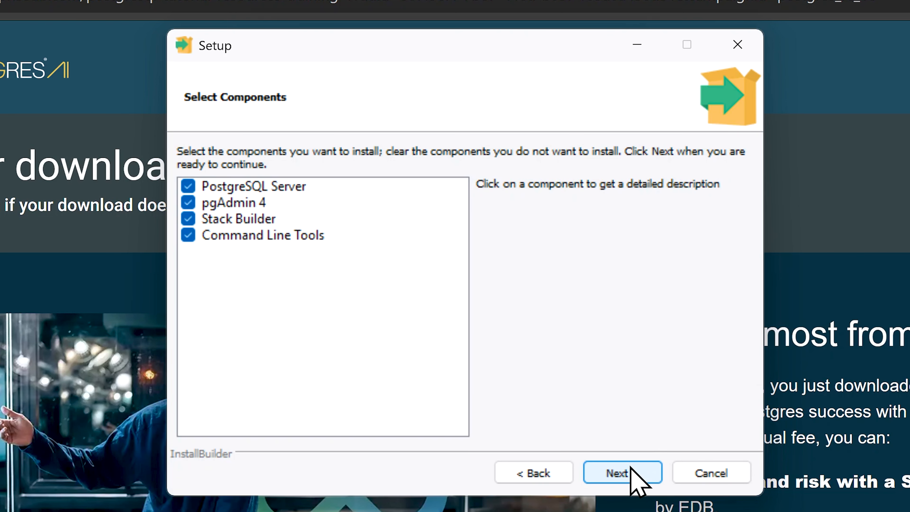
click(631, 466)
Accept C:\Program Files\PostgreSQL\18\data as the data directory.
double_click(281, 182)
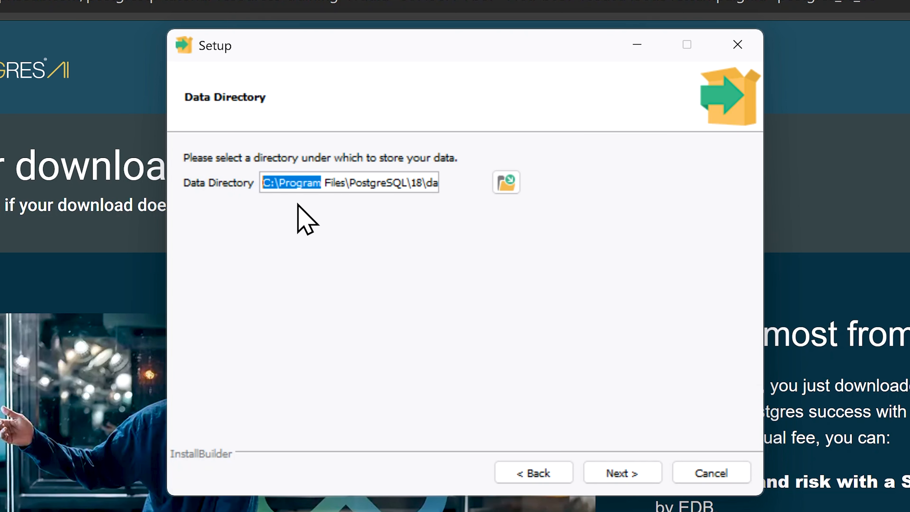
drag(287, 182, 476, 199)
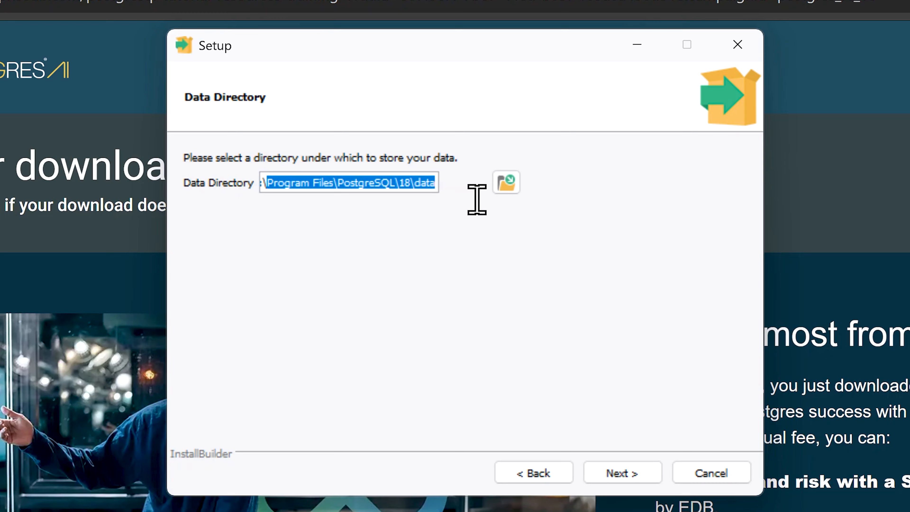
click(615, 474)
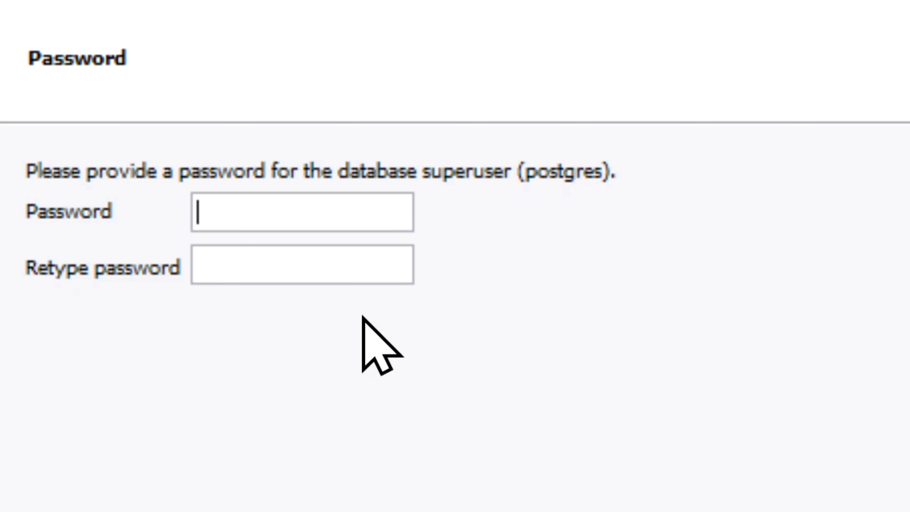
Enter and retype the password for the database superuser postgres, and continue the setup.
text(••••••••••••)
click(290, 249)
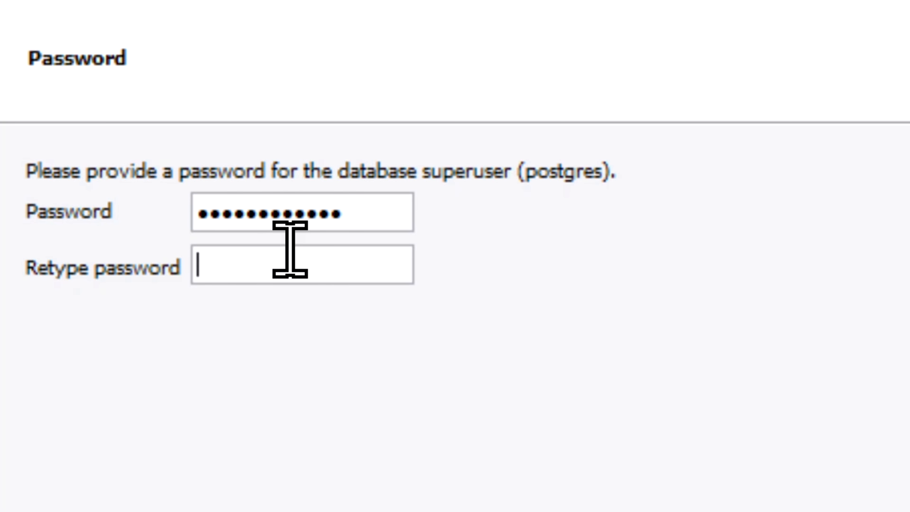
text(••••••••••••)
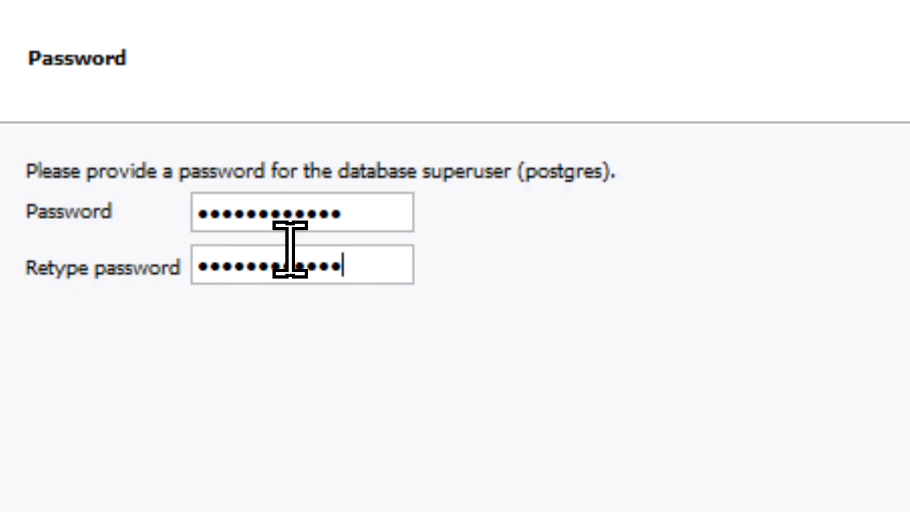
drag(354, 195, 28, 232)
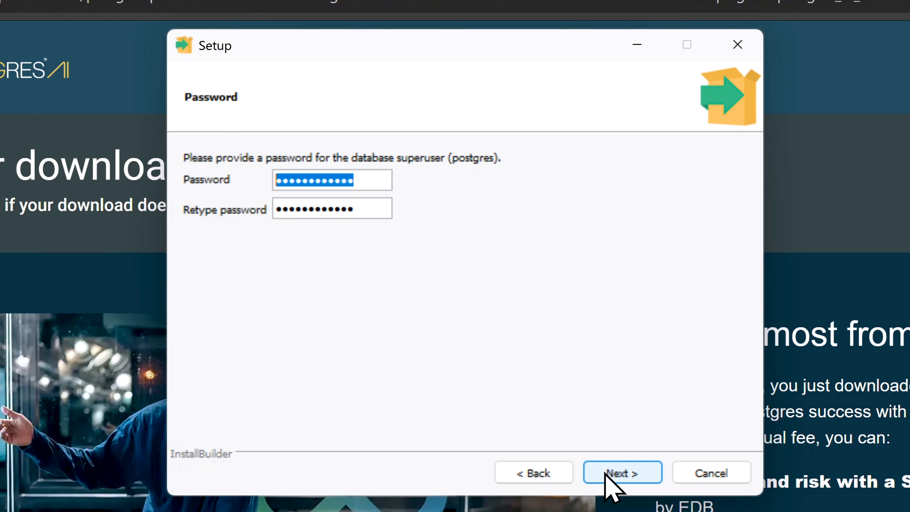
click(608, 473)
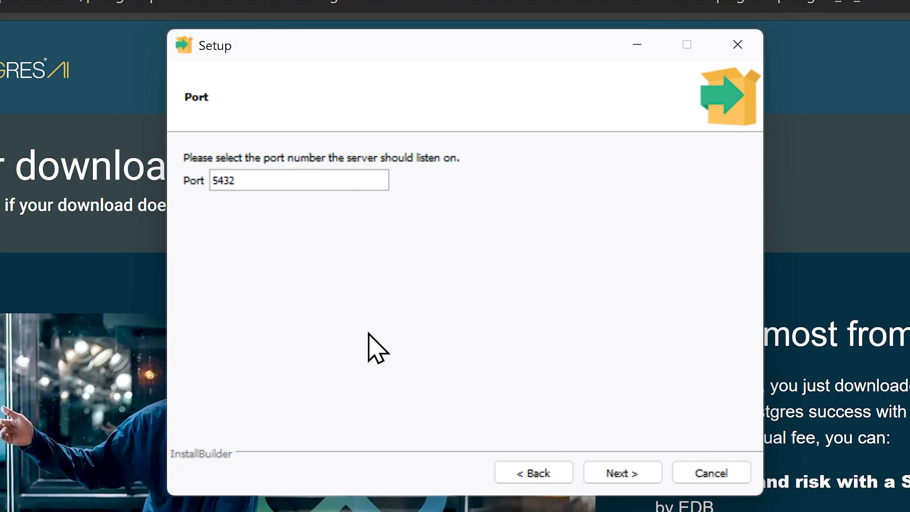
Keep server port 5432 and the DEFAULT locale for the database cluster.
click(624, 474)
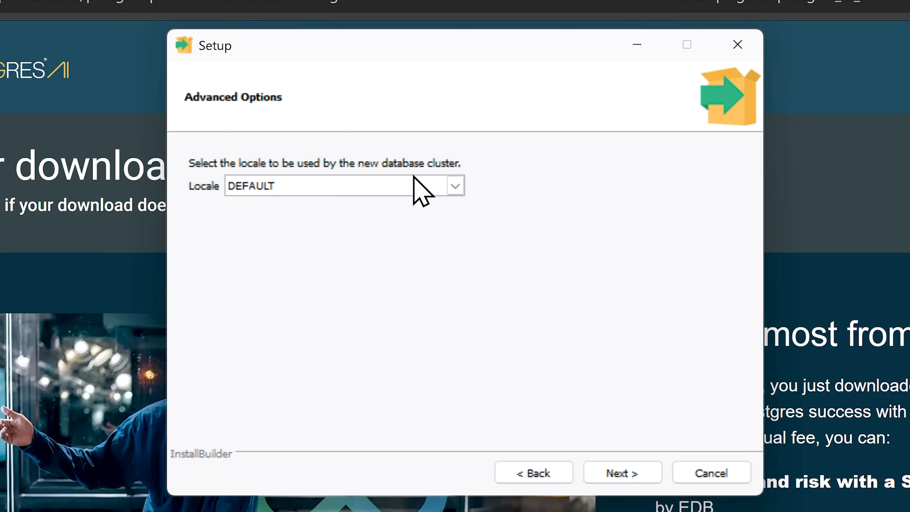
click(617, 467)
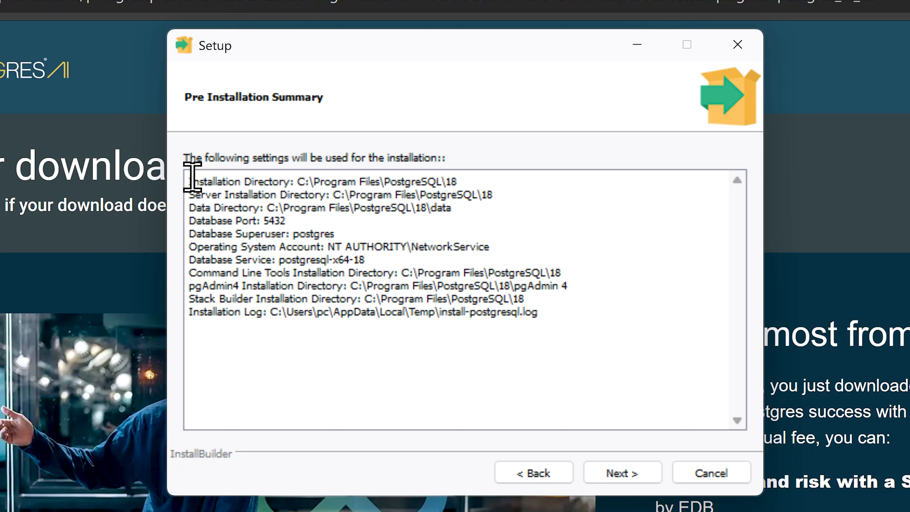
Review the pre-installation summary, install PostgreSQL, and finish the setup wizard with the Stack Builder launch option enabled.
drag(189, 179, 524, 356)
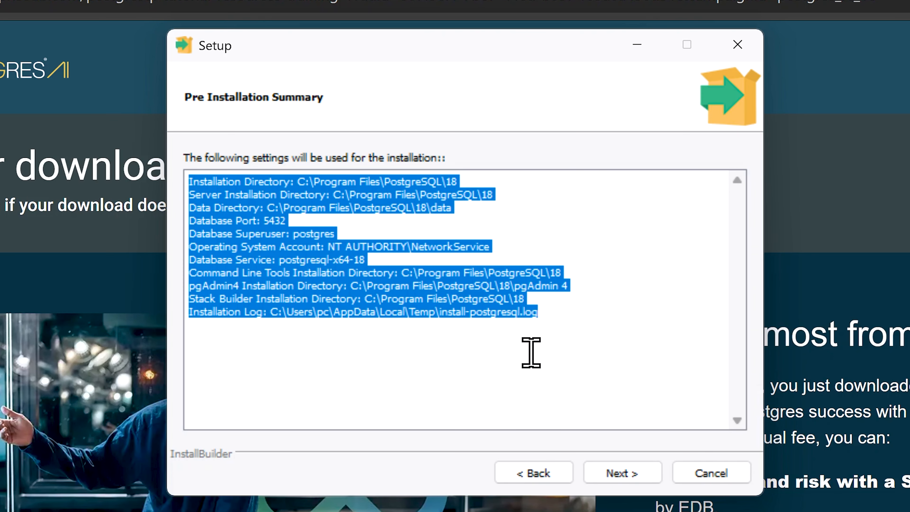
click(641, 475)
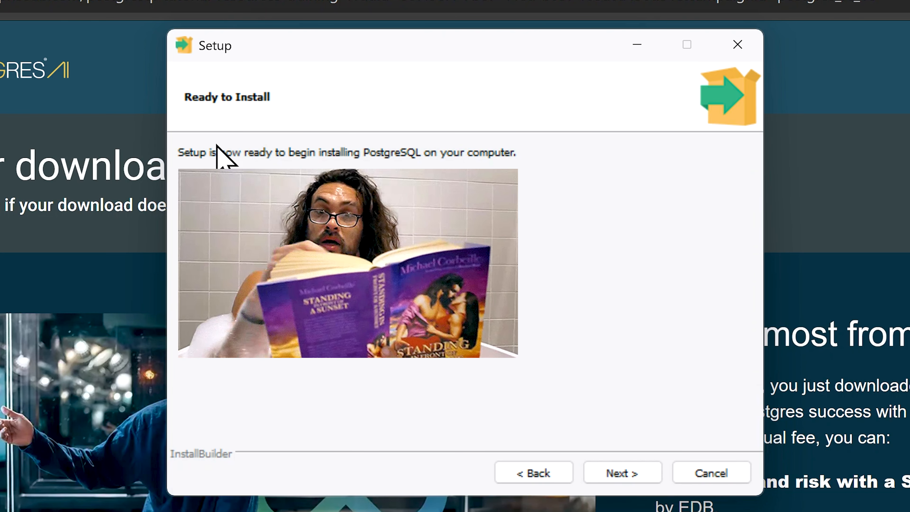
click(618, 469)
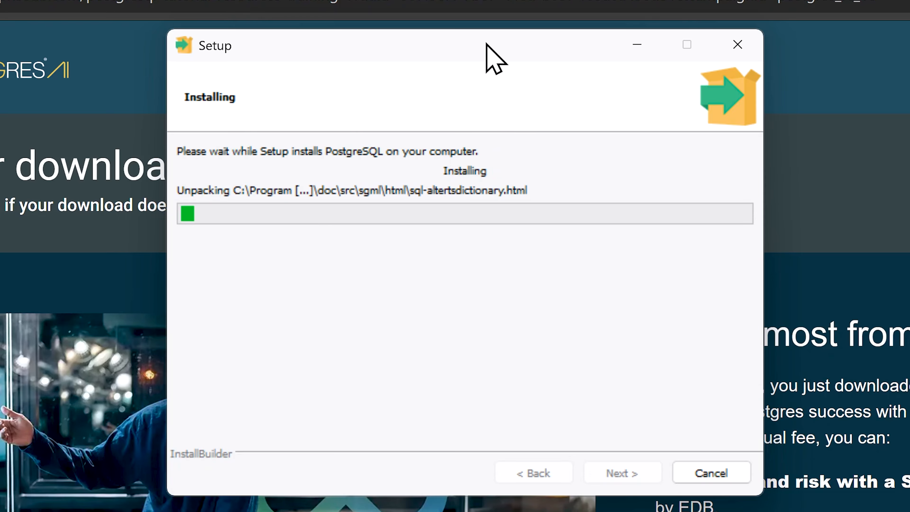
drag(494, 44, 452, 126)
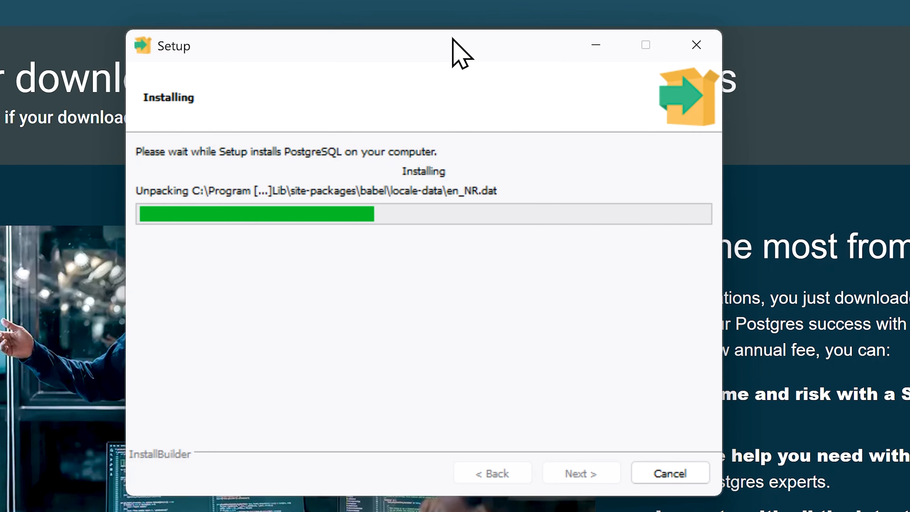
drag(451, 36, 400, 16)
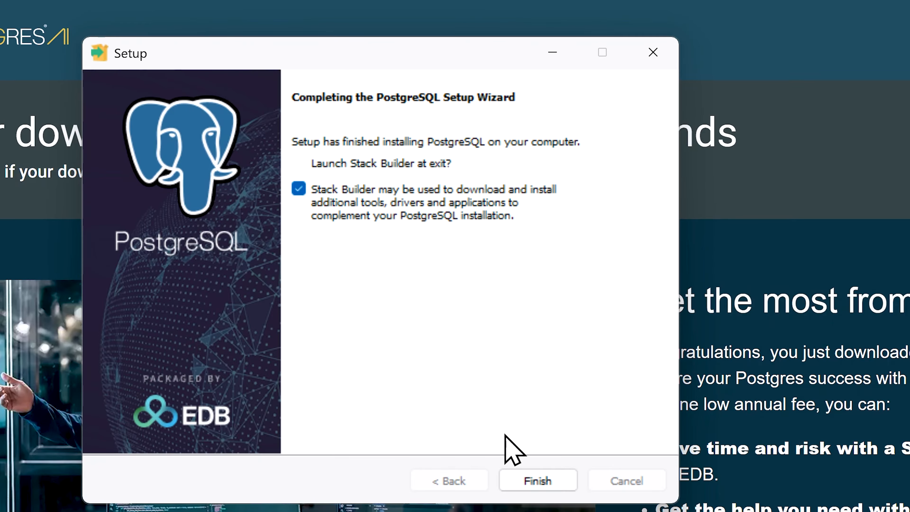
click(523, 479)
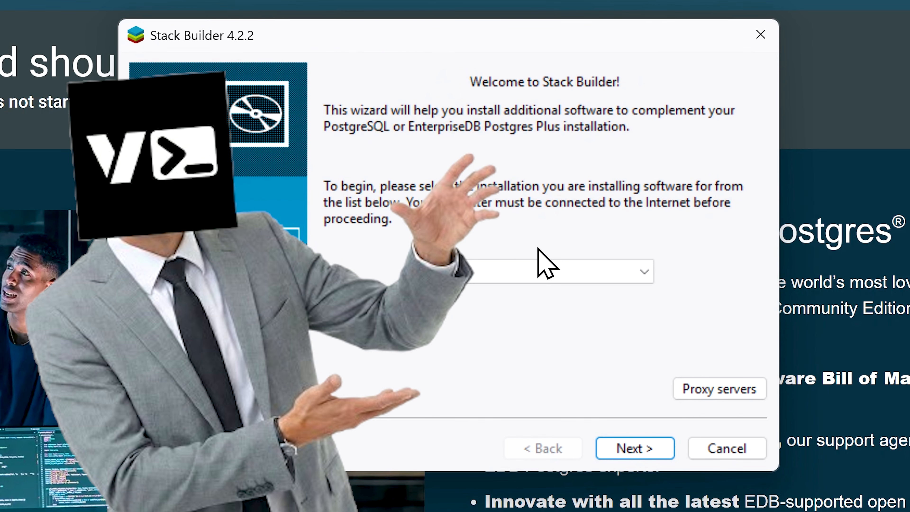
Review the application categories Stack Builder offers for PostgreSQL 18 (x64) on port 5432, and exit the wizard without installing any.
click(532, 272)
click(516, 310)
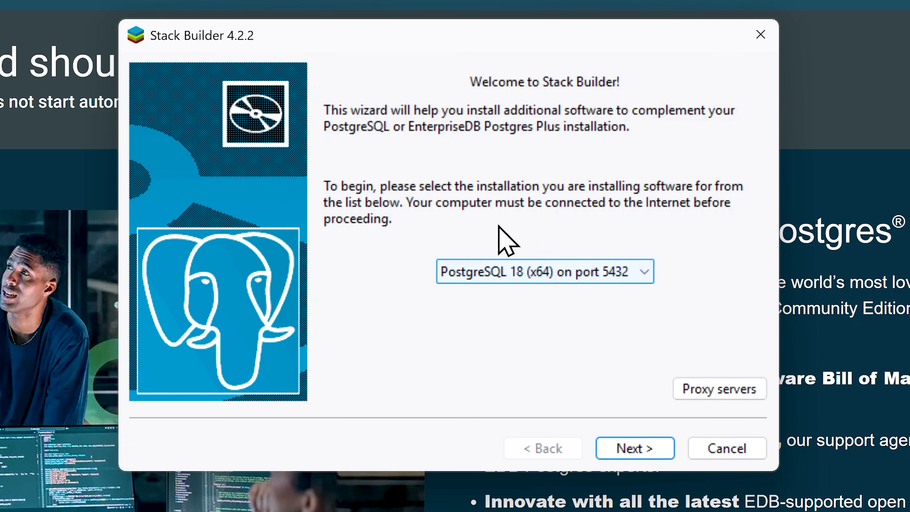
click(626, 452)
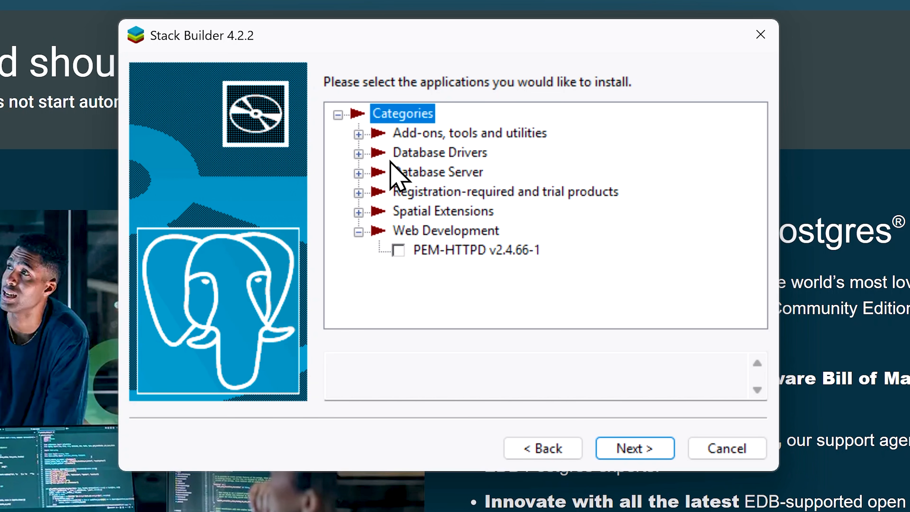
click(702, 449)
click(501, 261)
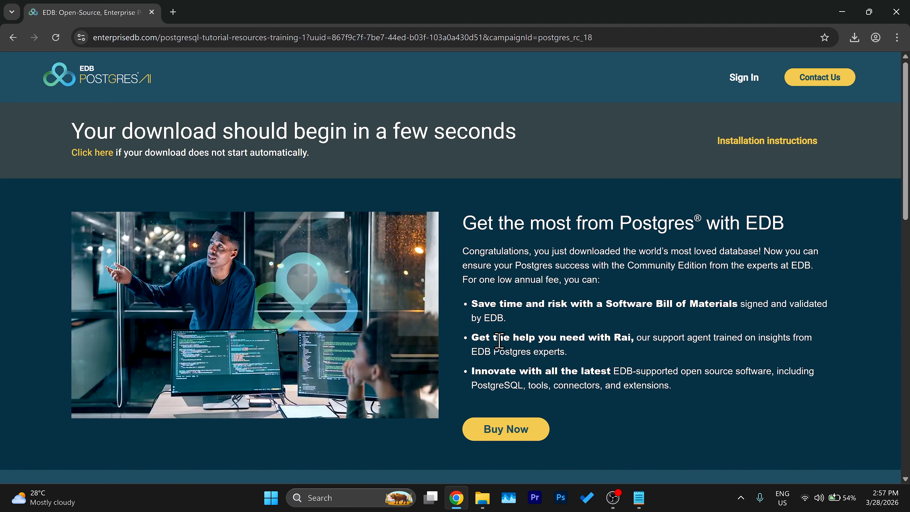
Switch to File Explorer and open the PostgreSQL installation folder C:\Program Files\PostgreSQL\18.
click(482, 498)
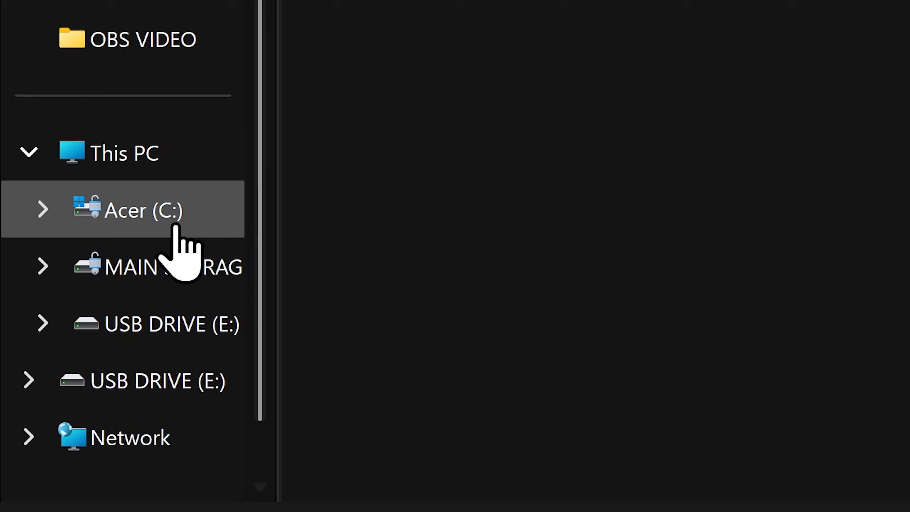
click(138, 229)
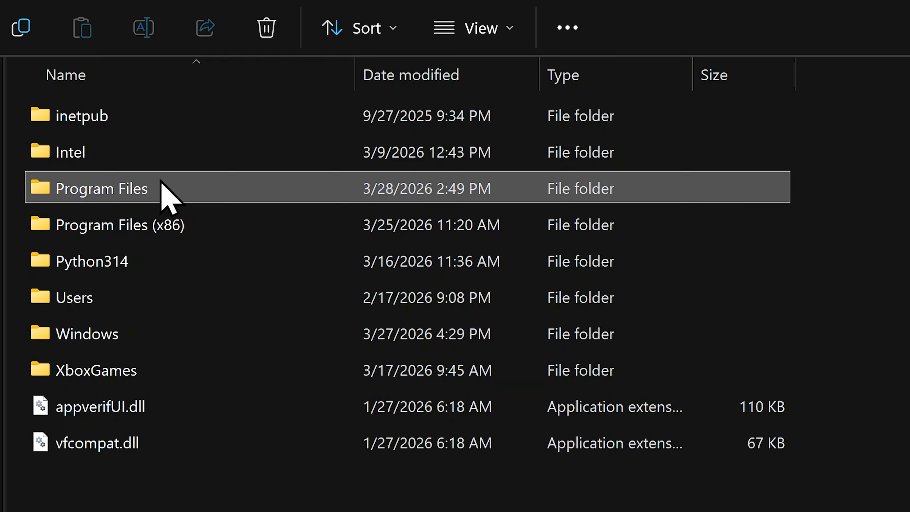
double_click(160, 180)
scroll(163, 183, down, 5)
double_click(115, 286)
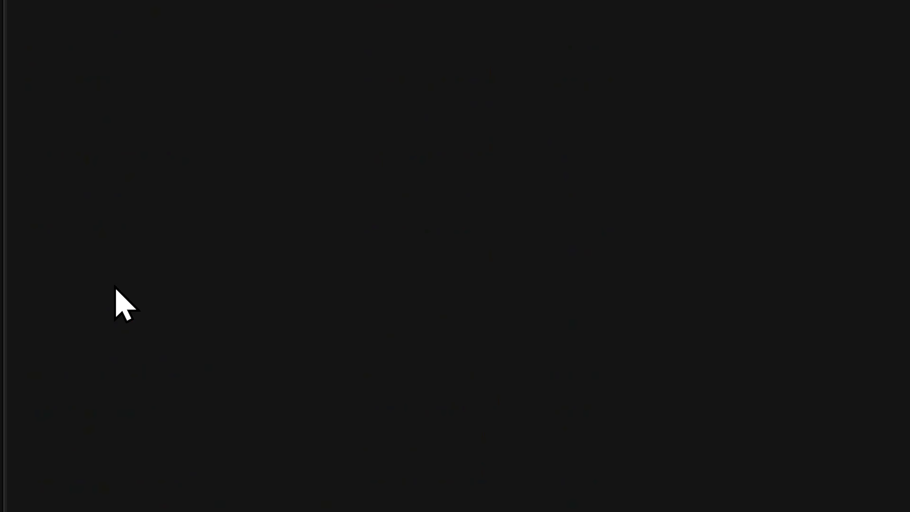
double_click(142, 272)
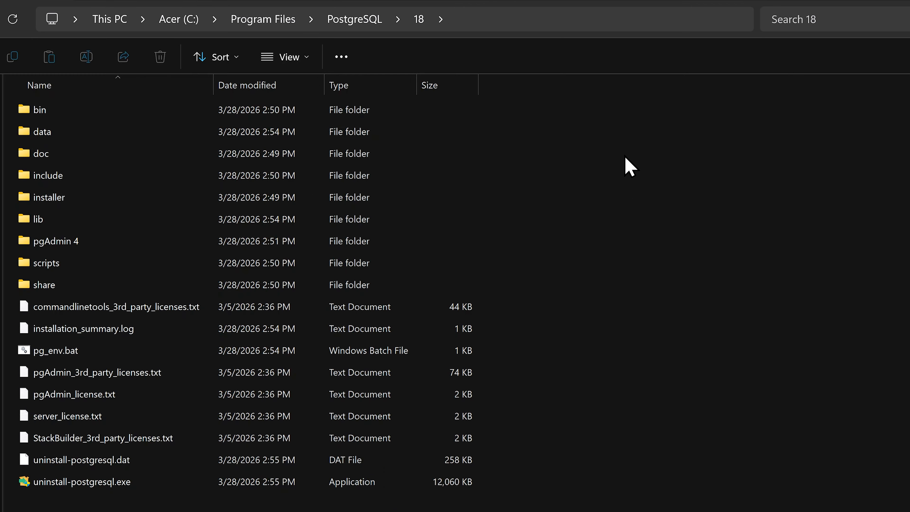
key(ctrl+a)
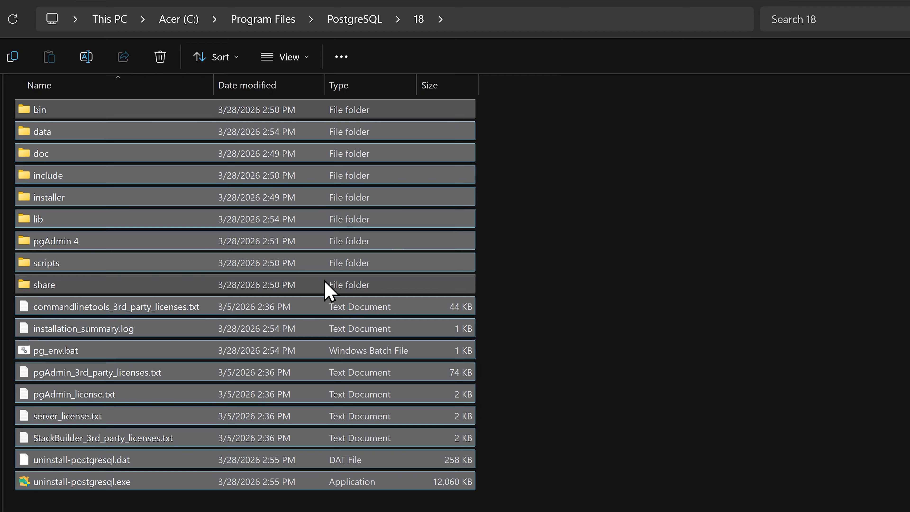
click(569, 224)
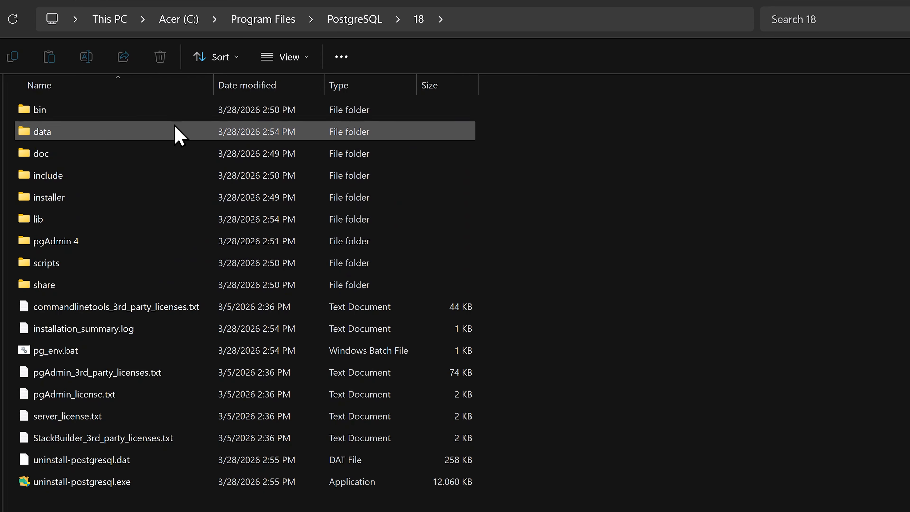
Open the runtime folder inside pgAdmin 4 and select pgAdmin4.exe.
click(81, 246)
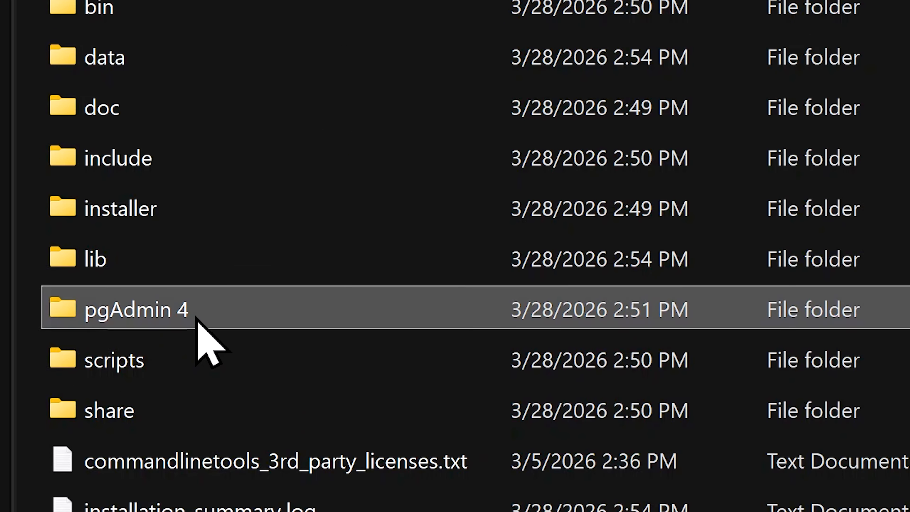
double_click(196, 259)
double_click(168, 361)
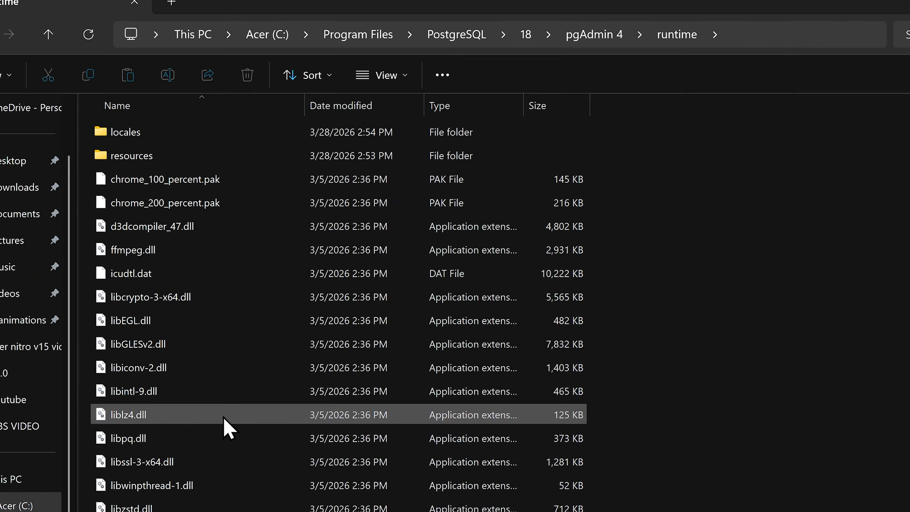
scroll(174, 412, down, 4)
click(143, 314)
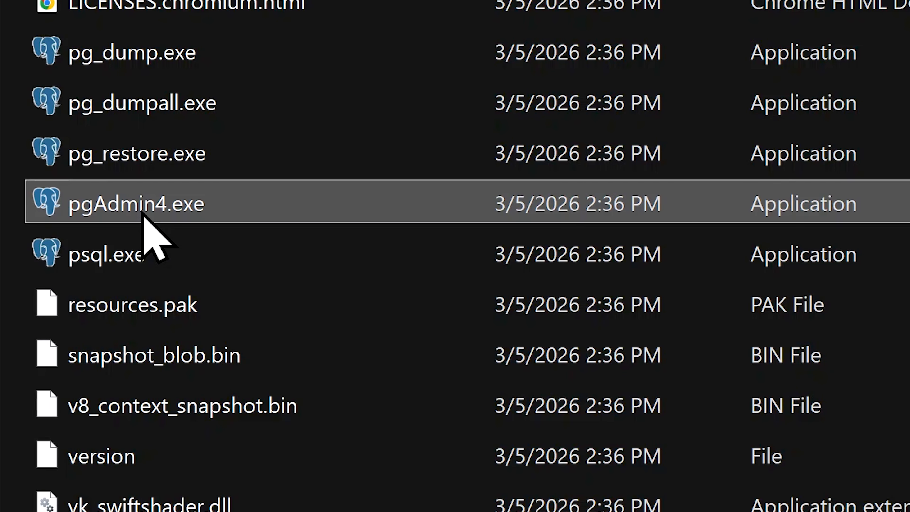
Send a pgAdmin4.exe shortcut to the desktop, and clear the open windows to reposition it there.
right_click(143, 212)
click(231, 404)
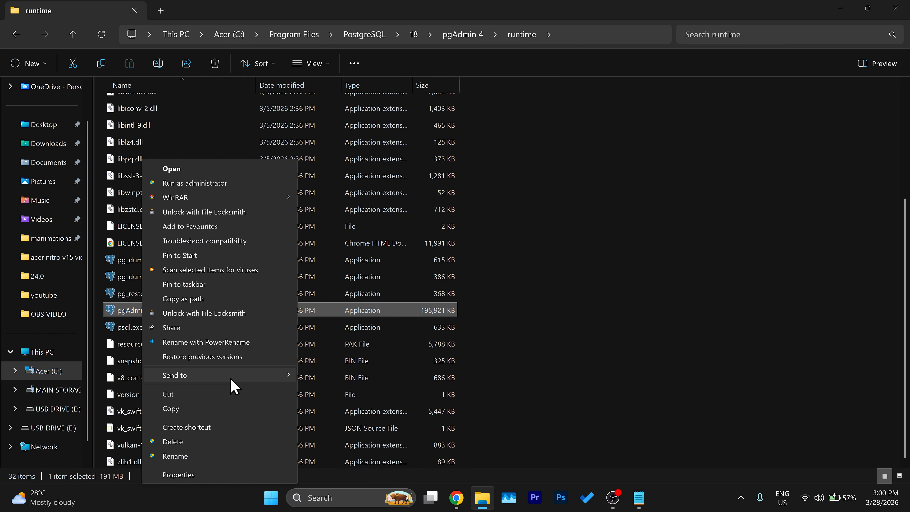
mouse_move(229, 376)
click(355, 405)
click(835, 8)
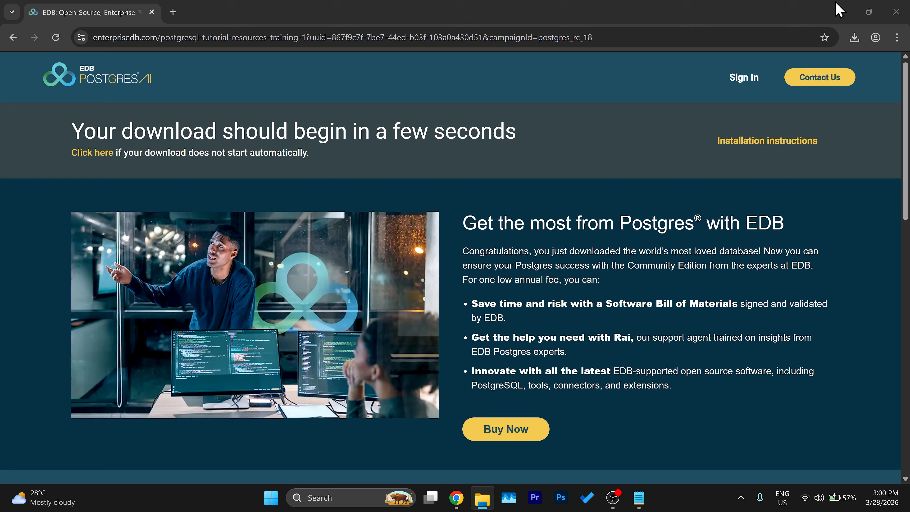
click(840, 9)
drag(46, 317, 724, 87)
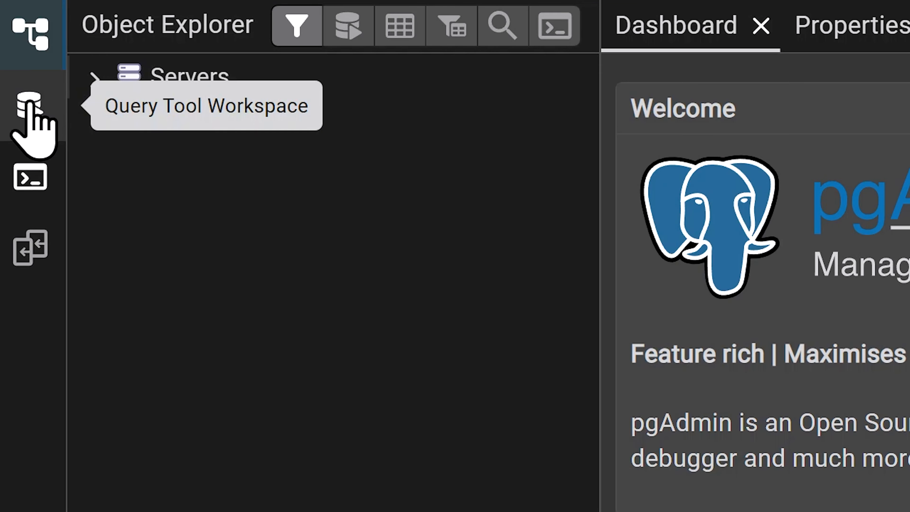
In pgAdmin's Query Tool workspace, select the existing PostgreSQL 18 server, enter the database user's password, and connect with the filled-in connection settings.
click(29, 104)
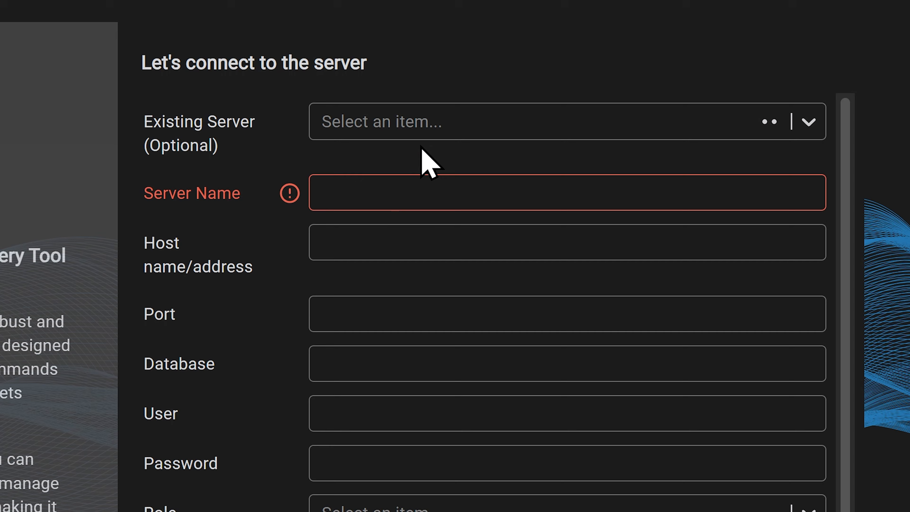
click(430, 126)
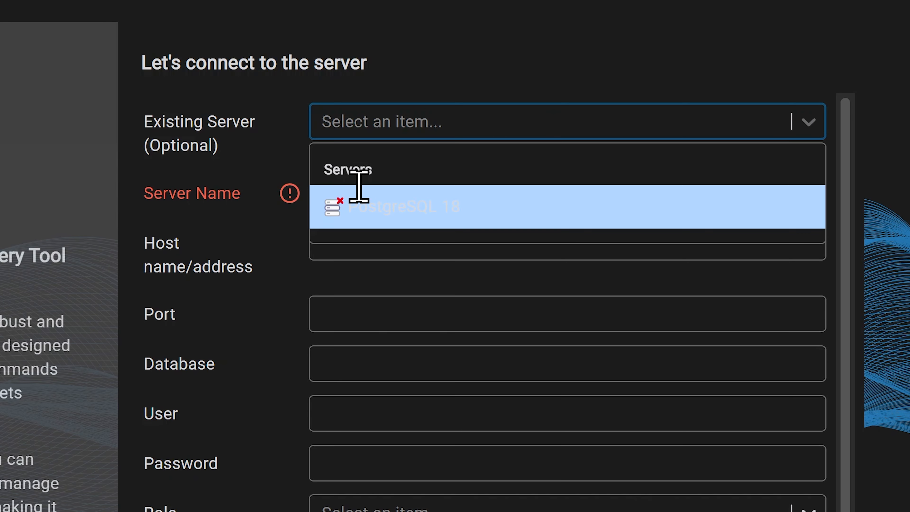
click(431, 219)
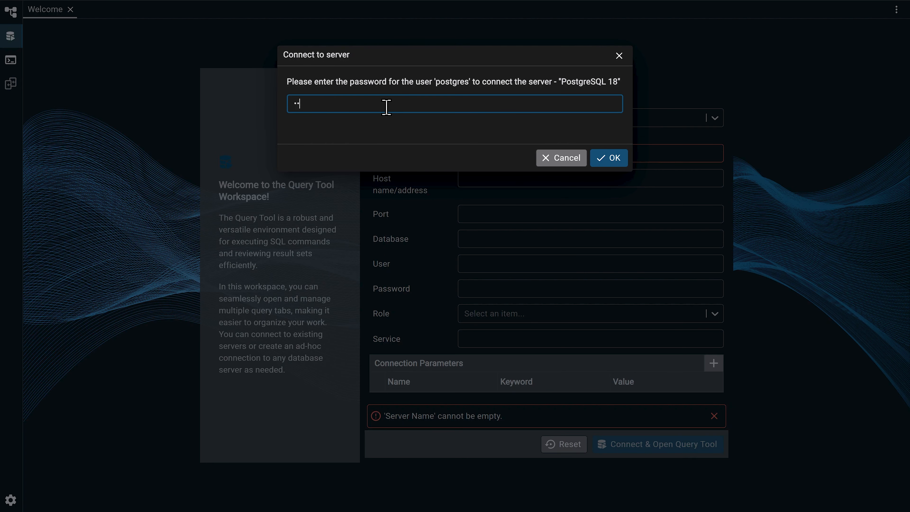
key(Return)
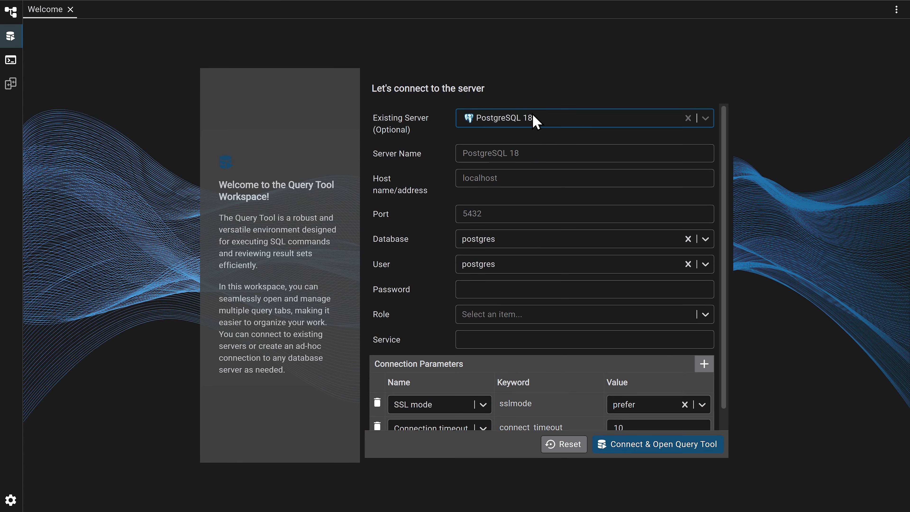
scroll(479, 264, down, 1)
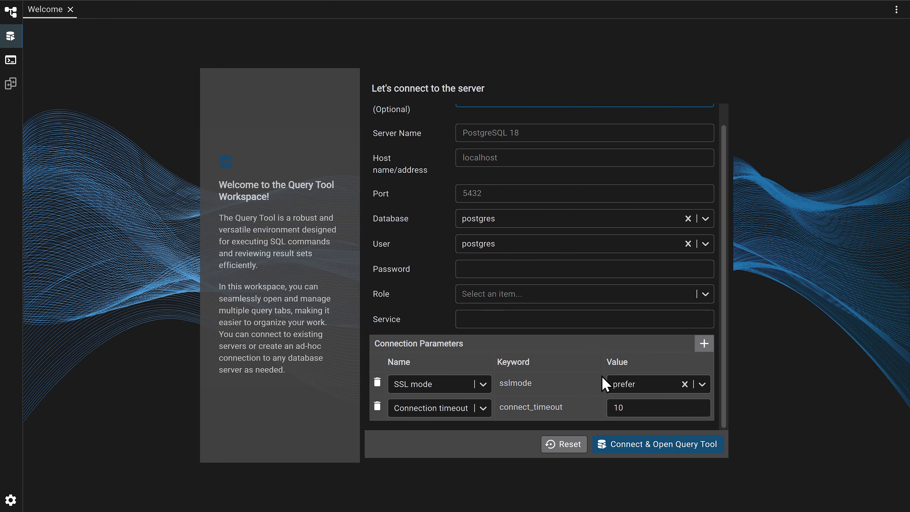
click(641, 448)
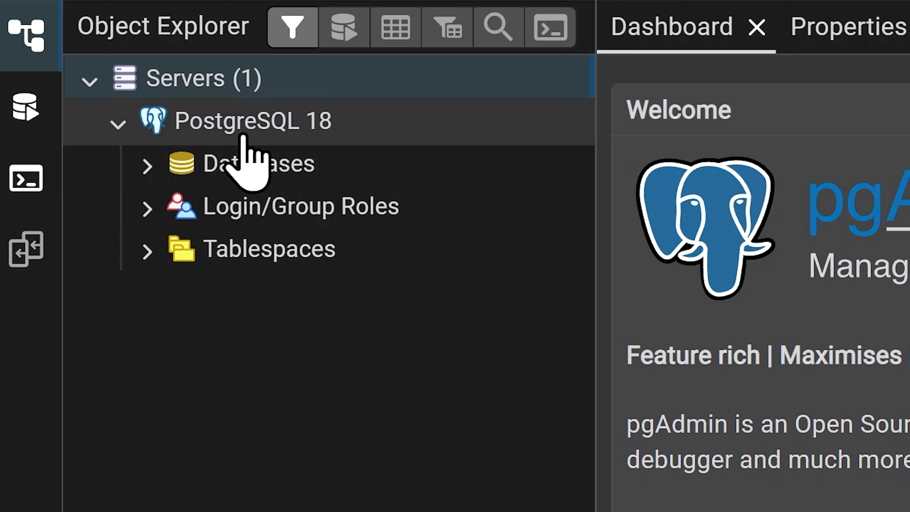
Expand the databases of the PostgreSQL 18 server and create a database named my_first_db with owner postgres.
click(244, 137)
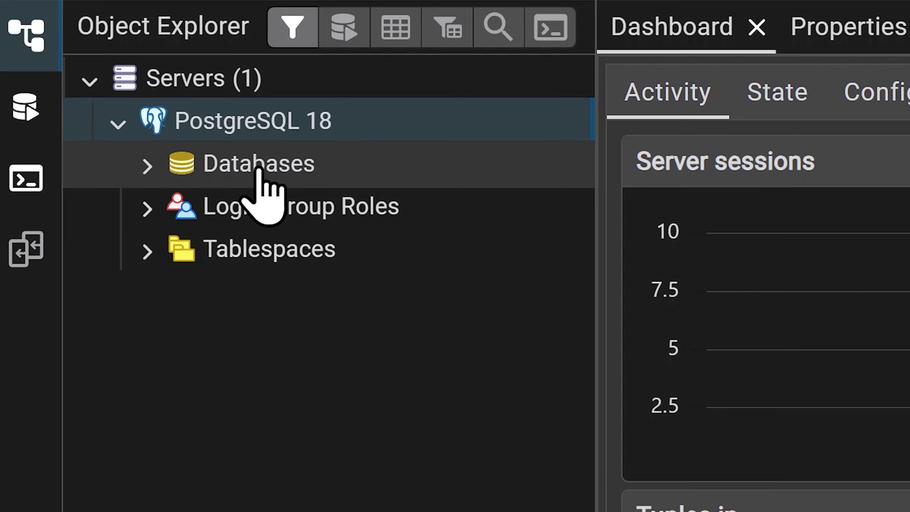
double_click(259, 175)
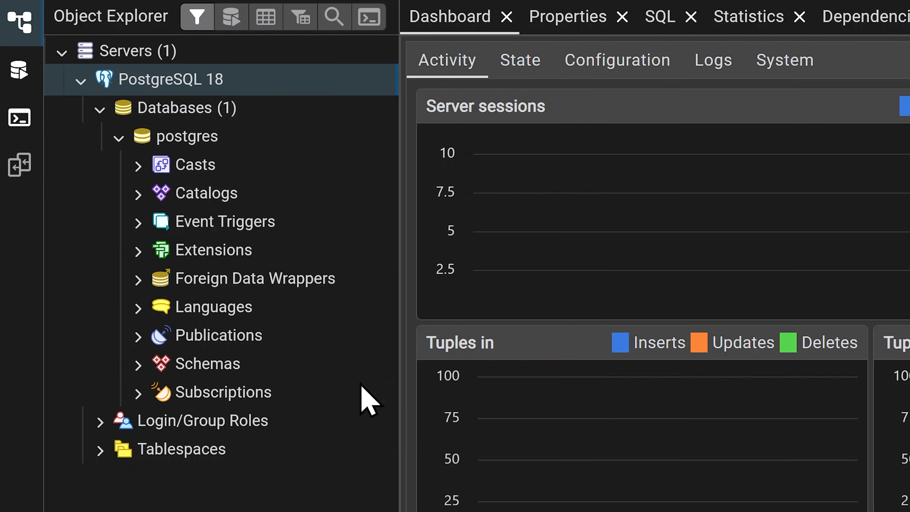
right_click(300, 80)
mouse_move(406, 141)
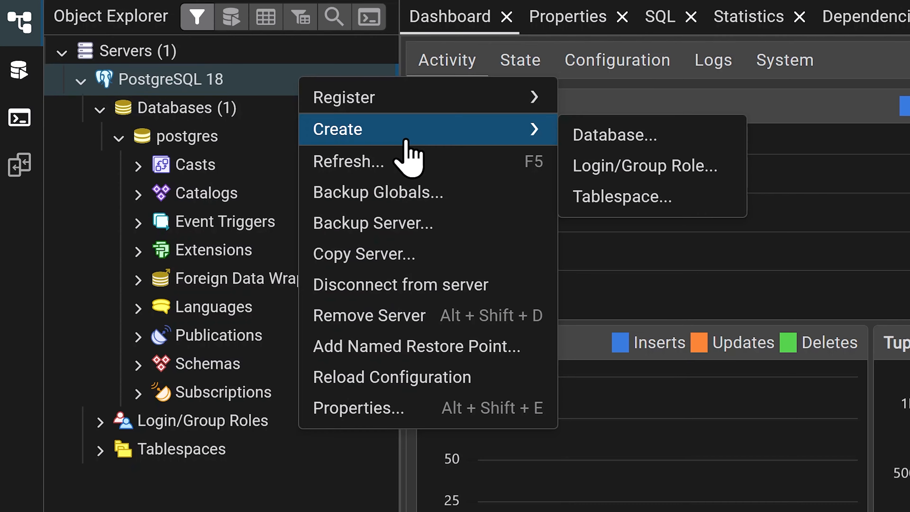
click(602, 140)
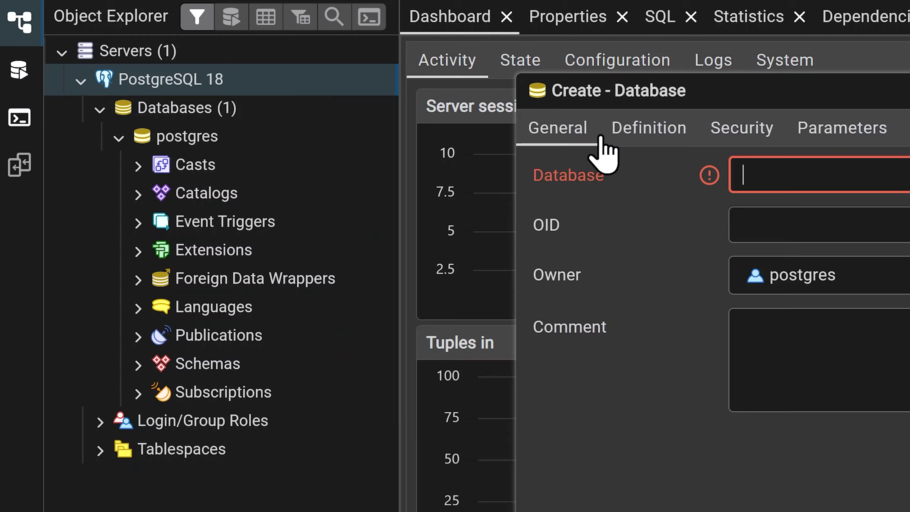
text(my_first_db)
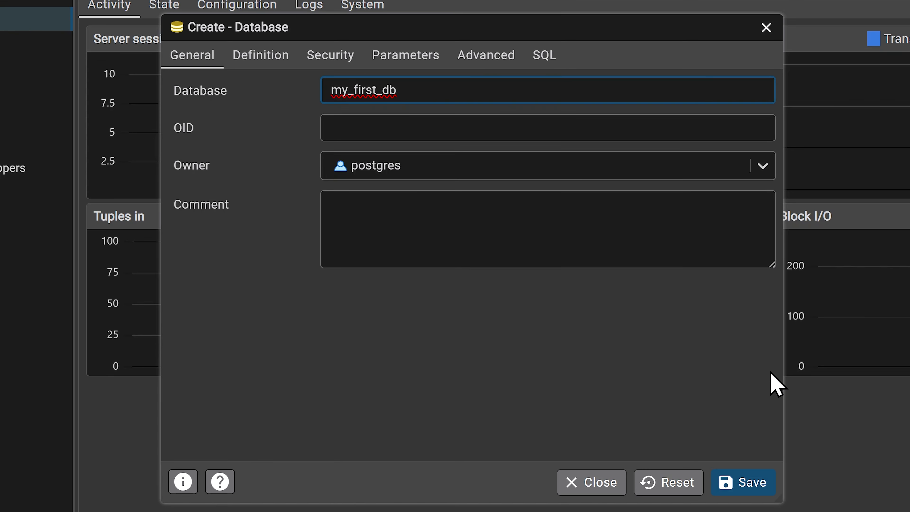
click(741, 481)
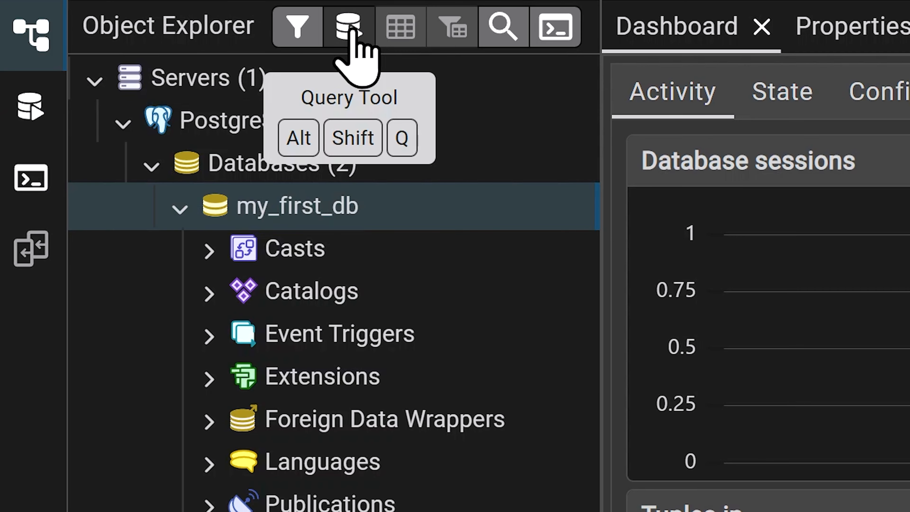
Open a my_first_db query and enter CREATE TABLE users: id SERIAL PRIMARY KEY, username VARCHAR(50) NOT NULL, email VARCHAR(100) UNIQUE NOT NULL, created_at TIMESTAMP DEFAULT CURRENT_TIMESTAMP.
click(116, 9)
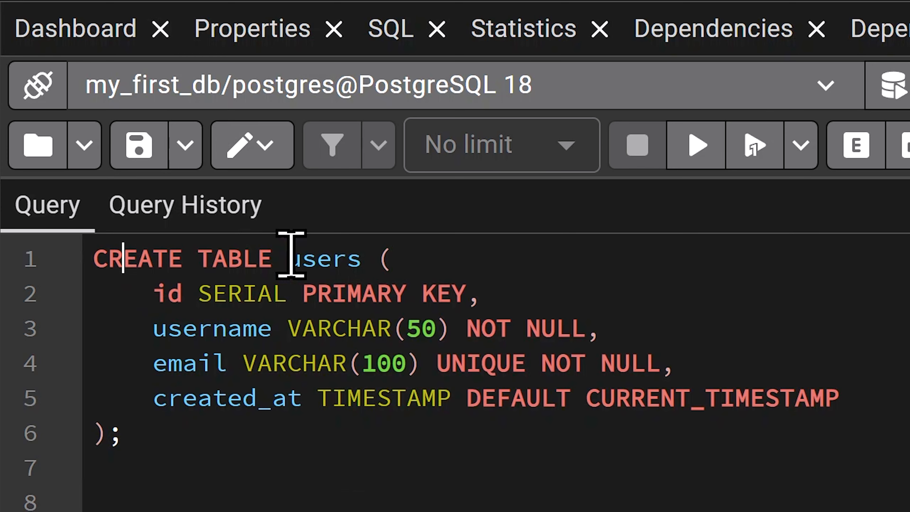
drag(167, 293, 750, 397)
click(404, 293)
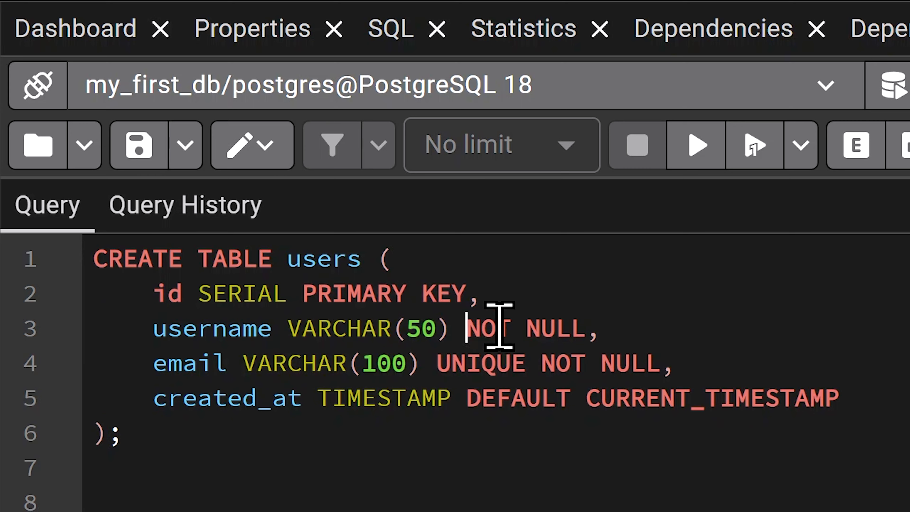
drag(493, 326, 542, 355)
click(139, 364)
click(167, 363)
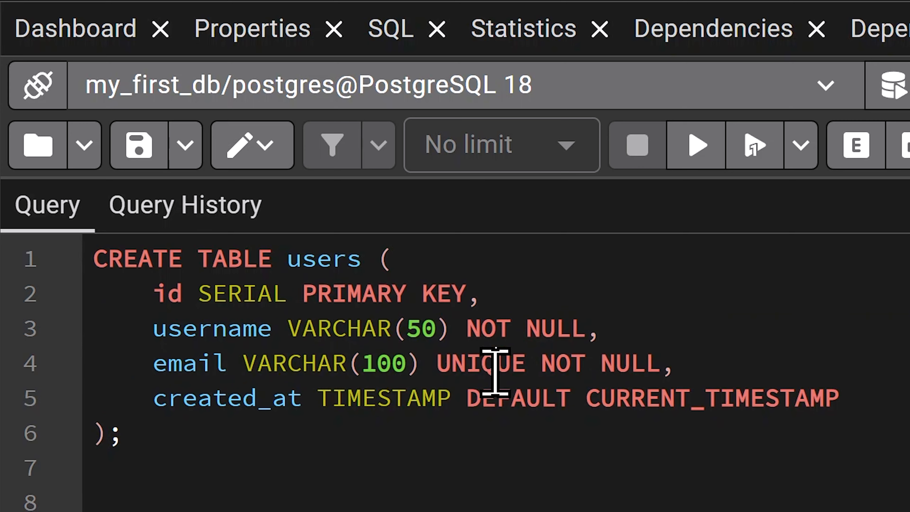
drag(157, 398, 859, 404)
click(337, 502)
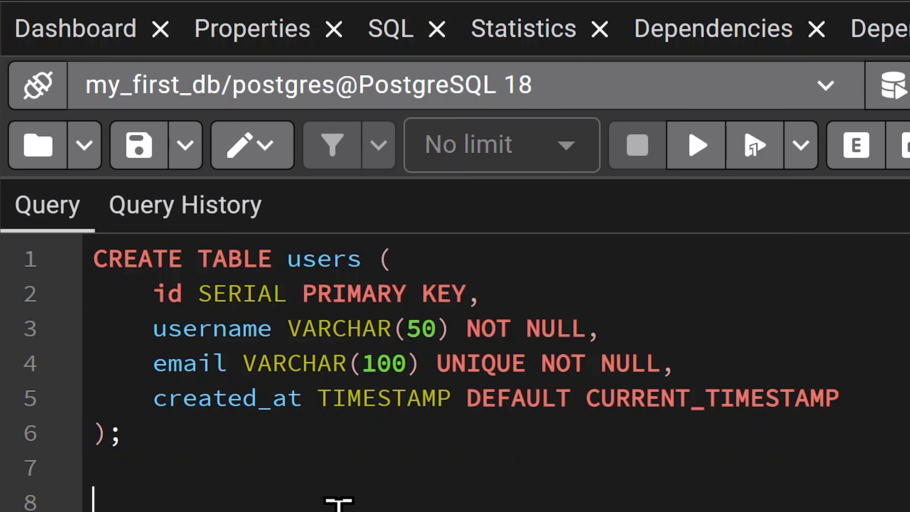
Execute the whole CREATE TABLE users statement and check its output message.
drag(172, 477, 88, 247)
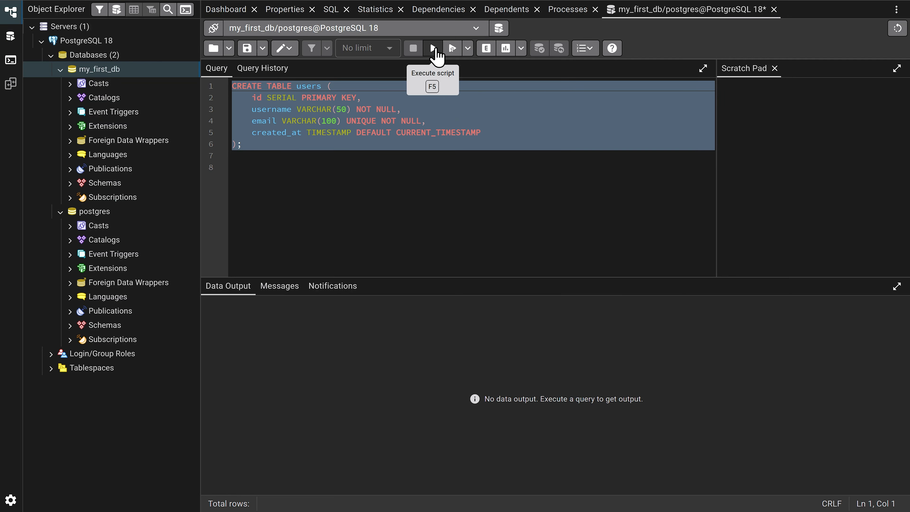
click(698, 145)
drag(389, 315, 145, 309)
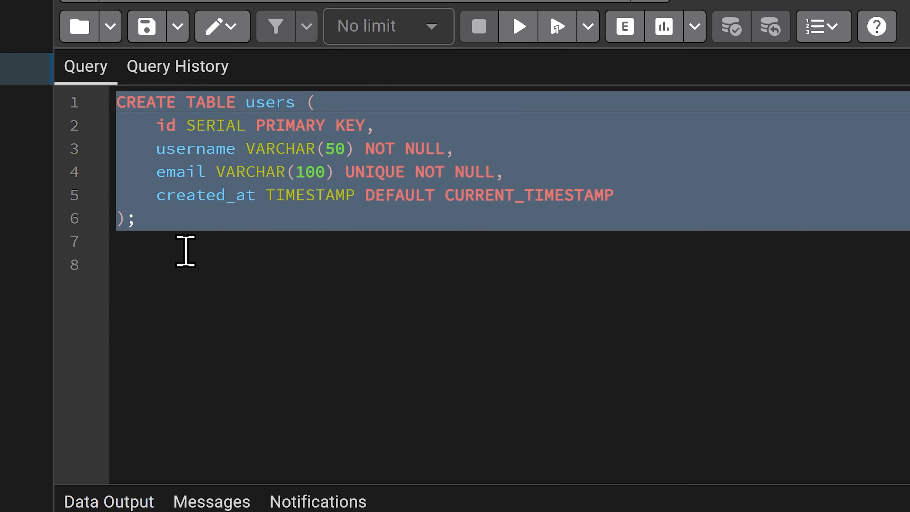
Paste an INSERT INTO users (username, email) statement with rows for vector_dev, code_ninja and bug_hunter below the table definition.
click(179, 305)
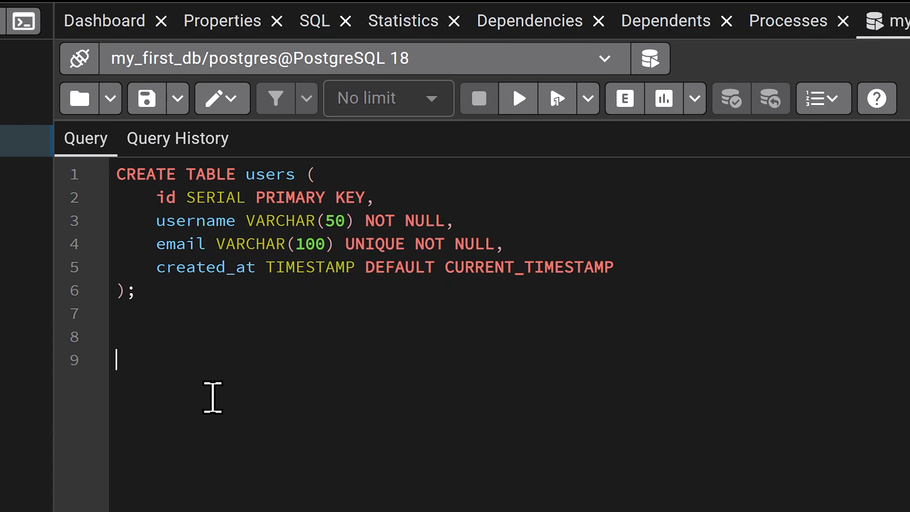
right_click(214, 406)
click(252, 493)
Compare the INSERT statement's columns with the table definition, and execute only the INSERT statement.
click(262, 360)
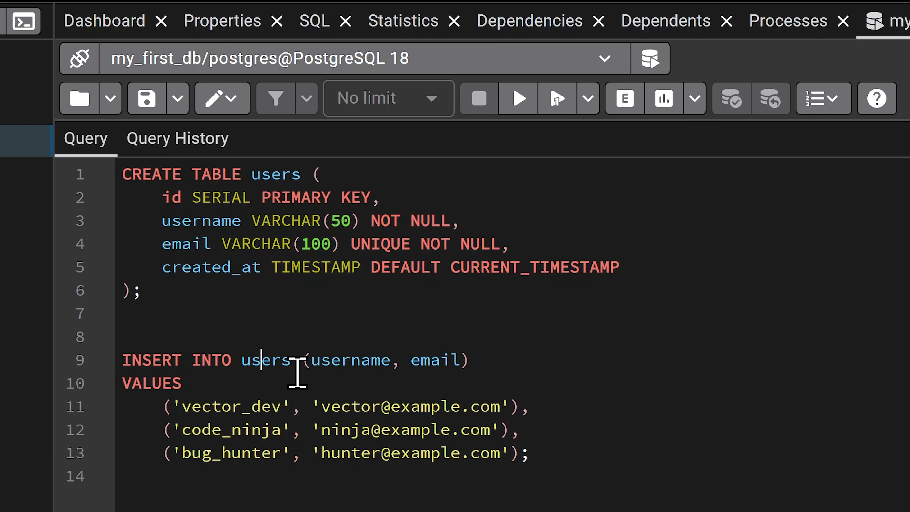
click(369, 361)
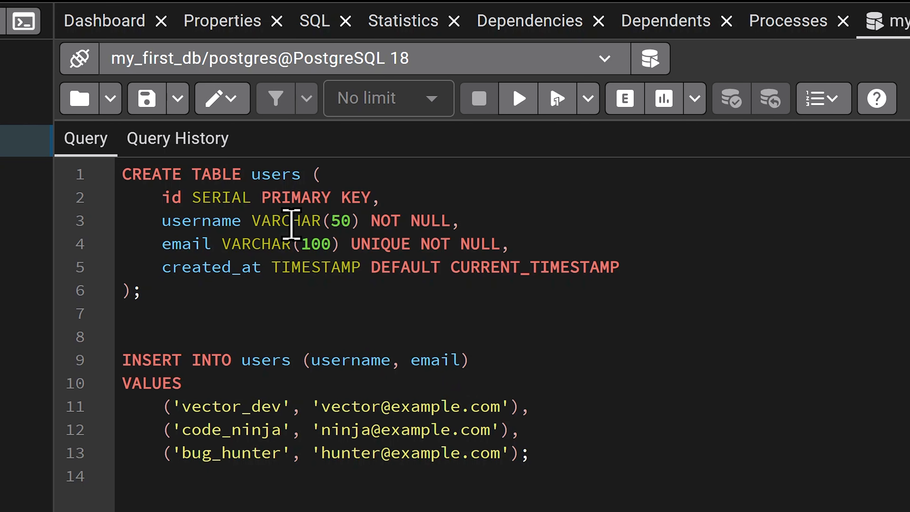
drag(163, 268, 691, 260)
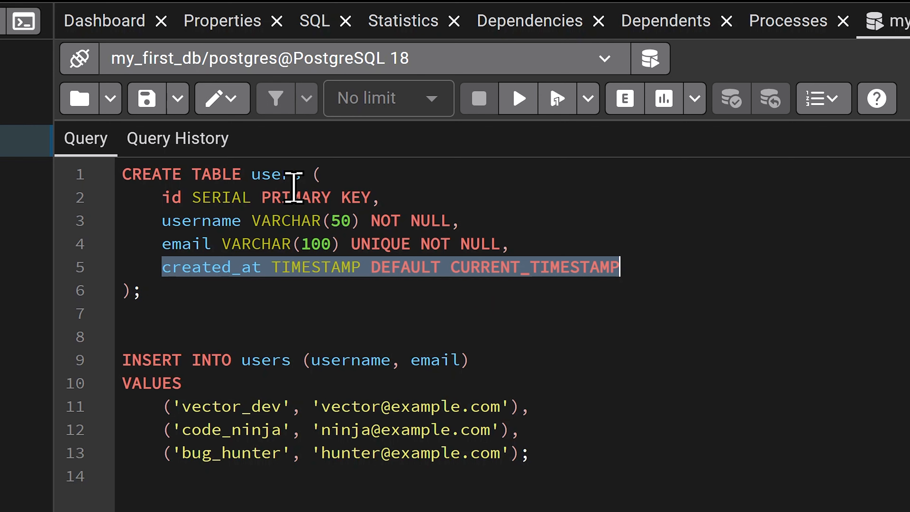
click(173, 365)
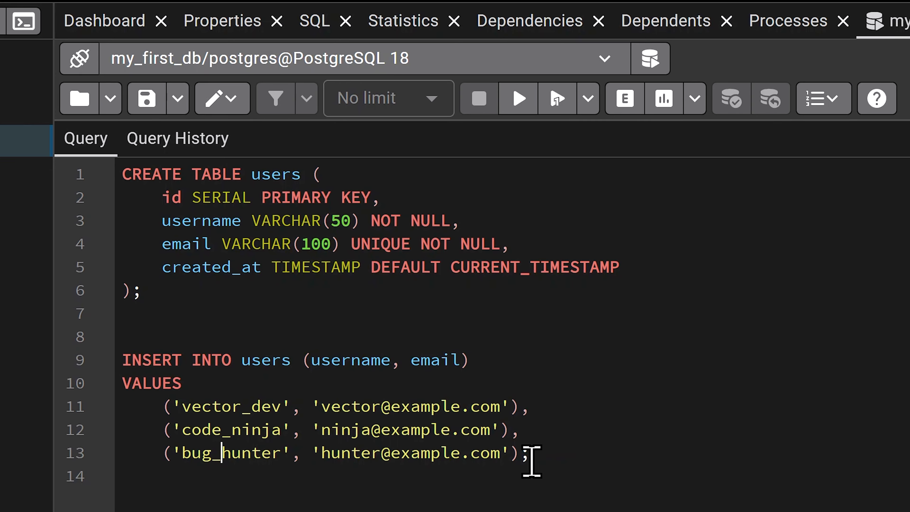
drag(531, 457, 115, 359)
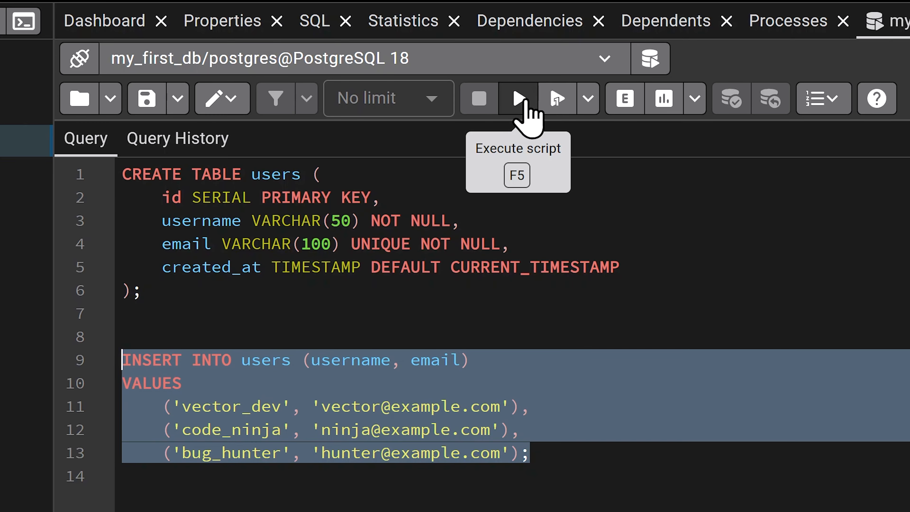
click(518, 98)
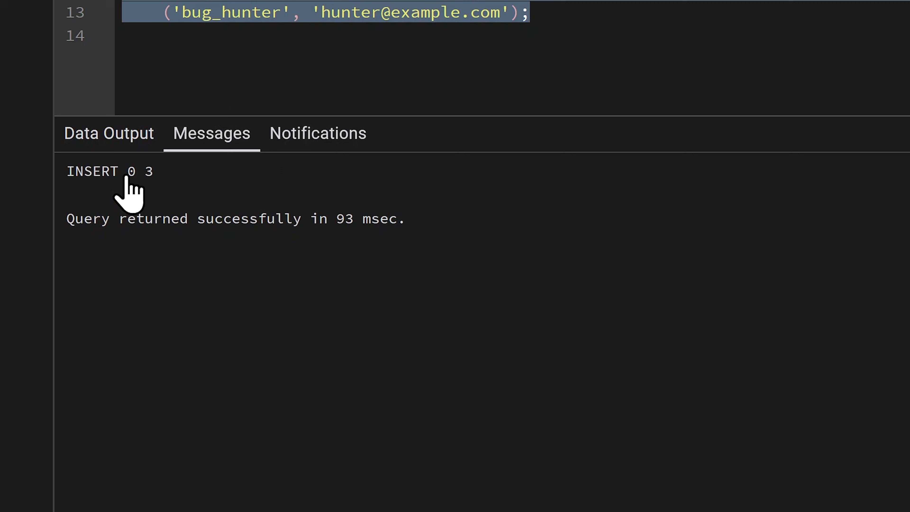
Add the query SELECT * FROM users below the INSERT statement and execute only that line.
click(570, 12)
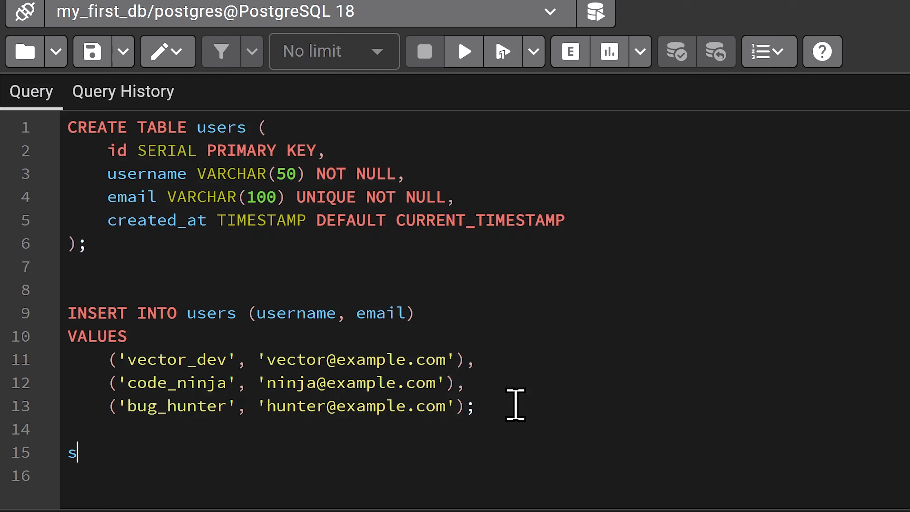
key(BackSpace)
key(Caps_Lock)
text(SELECT *)
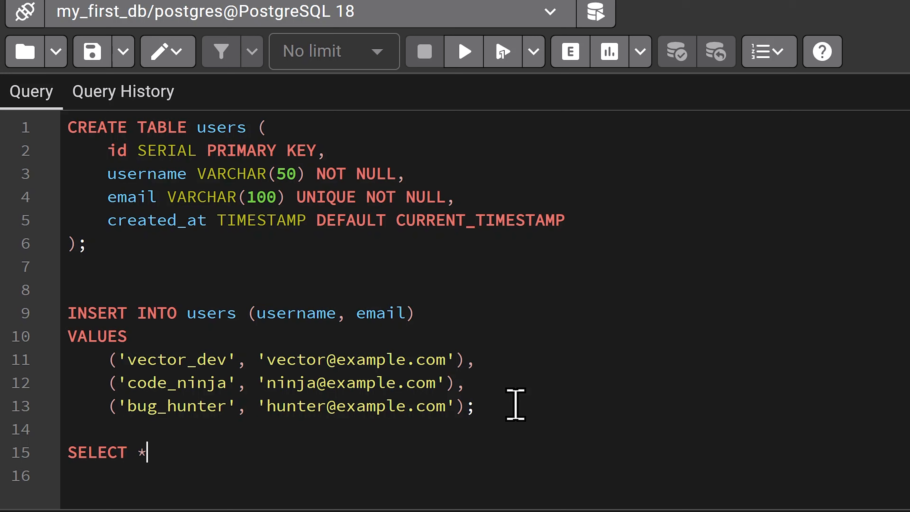
text( FROM)
key(Caps_Lock)
text(users)
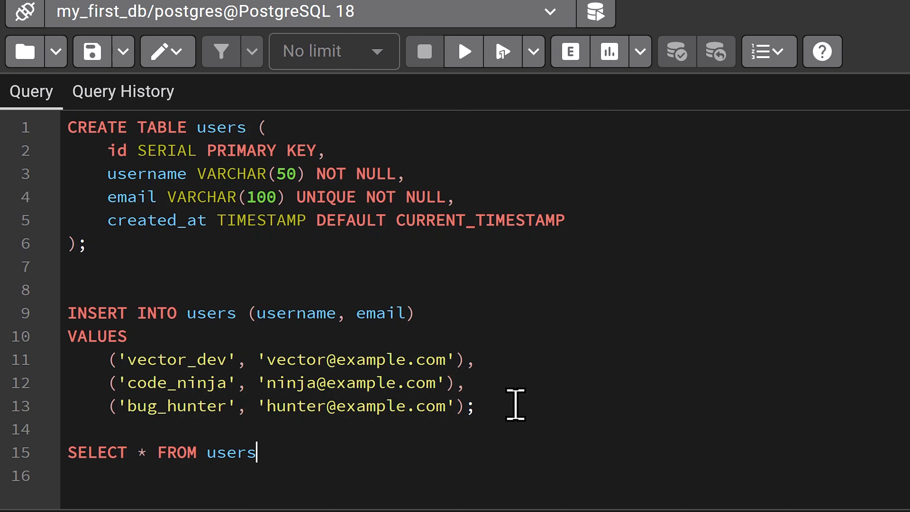
drag(256, 452, 68, 453)
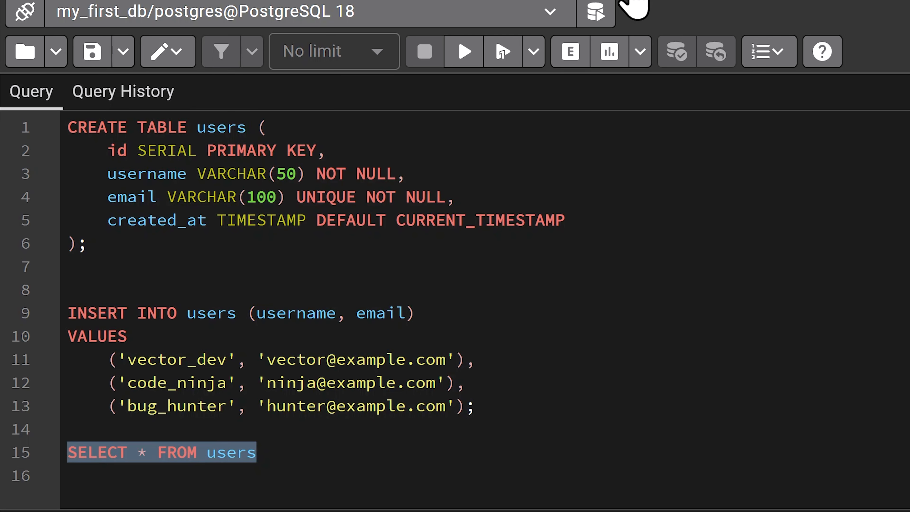
click(467, 61)
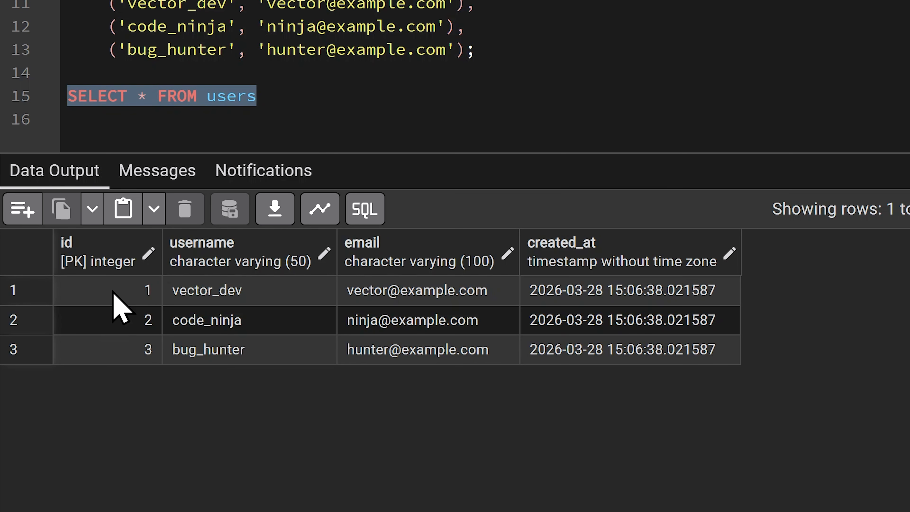